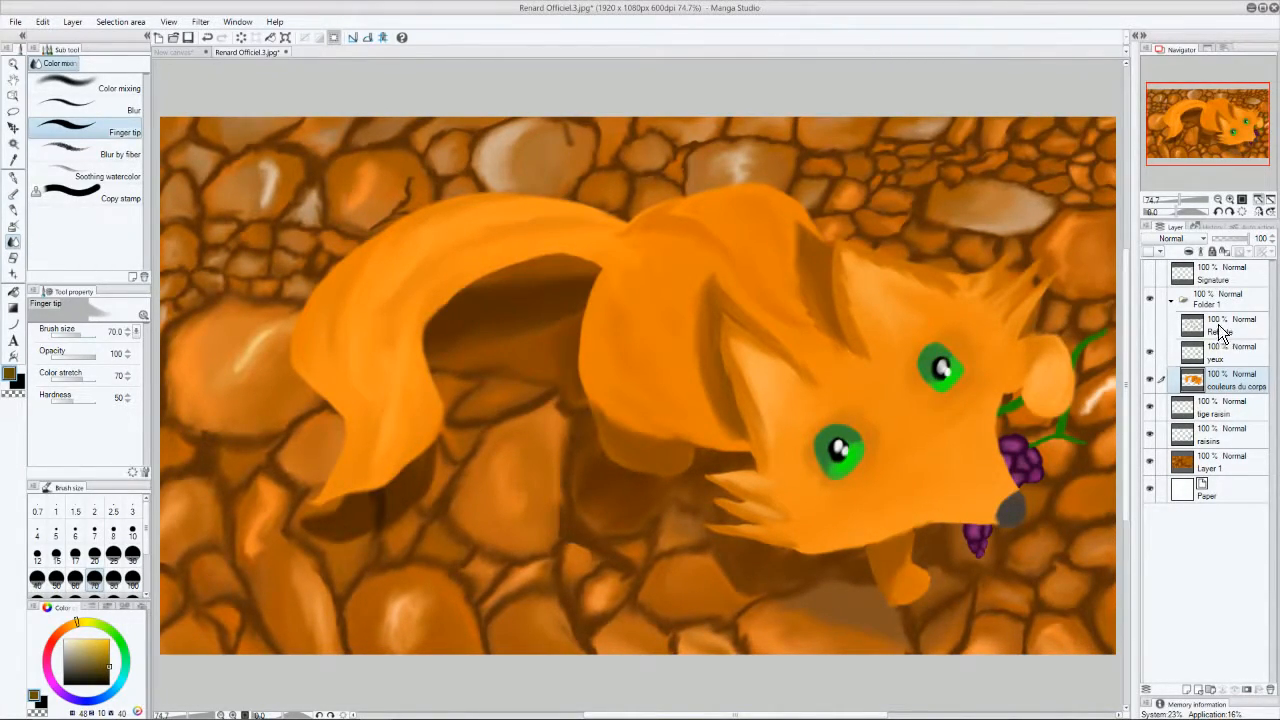
- Hide and show the yeux layer to see what it contributes to the painting
left_click(1152, 352)
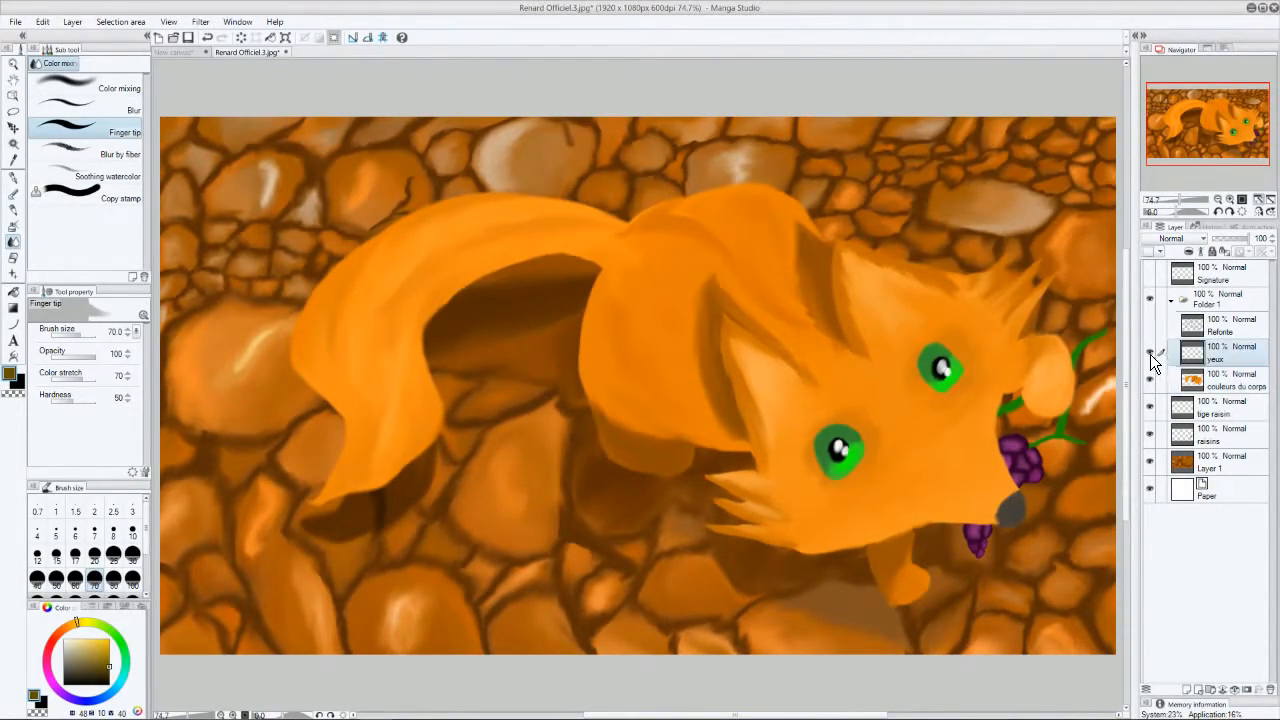
left_click(1152, 354)
left_click(1152, 354)
left_click(1152, 355)
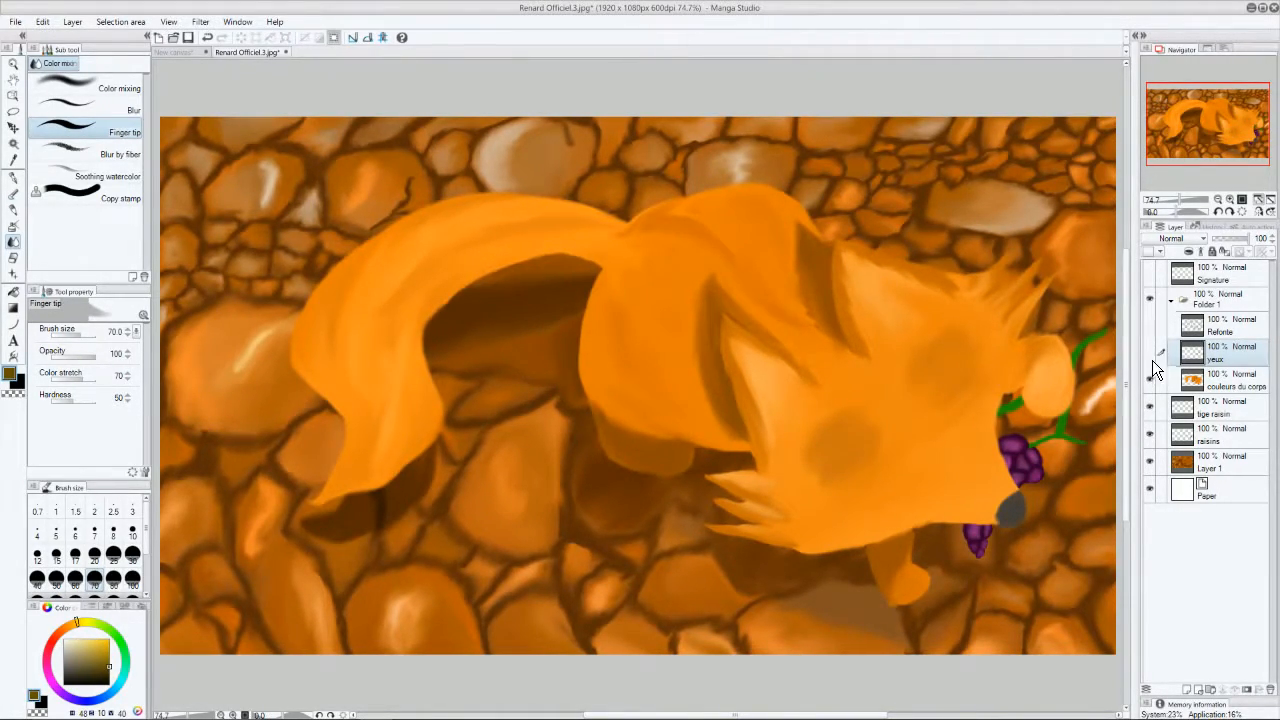
left_click(1152, 354)
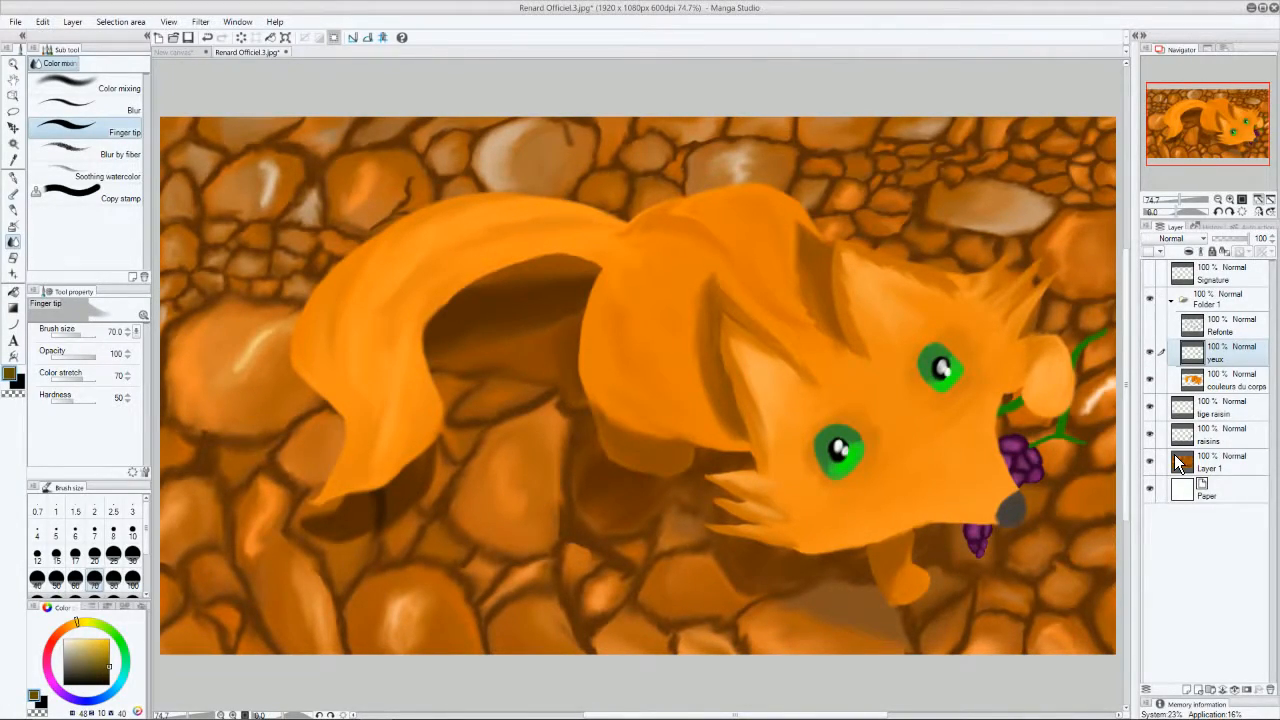
- Collapse and expand Folder 1 and go through its Refonte, yeux and couleurs du corps layers
left_click(1226, 386)
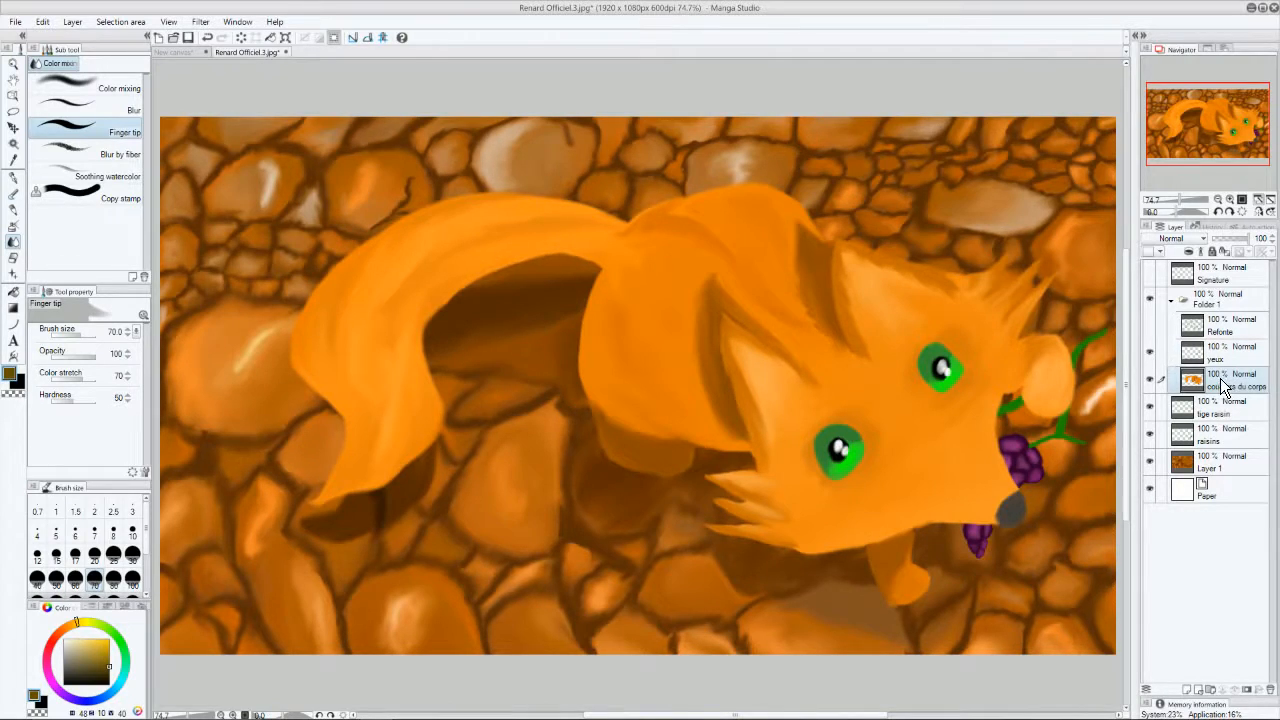
left_click(1200, 304)
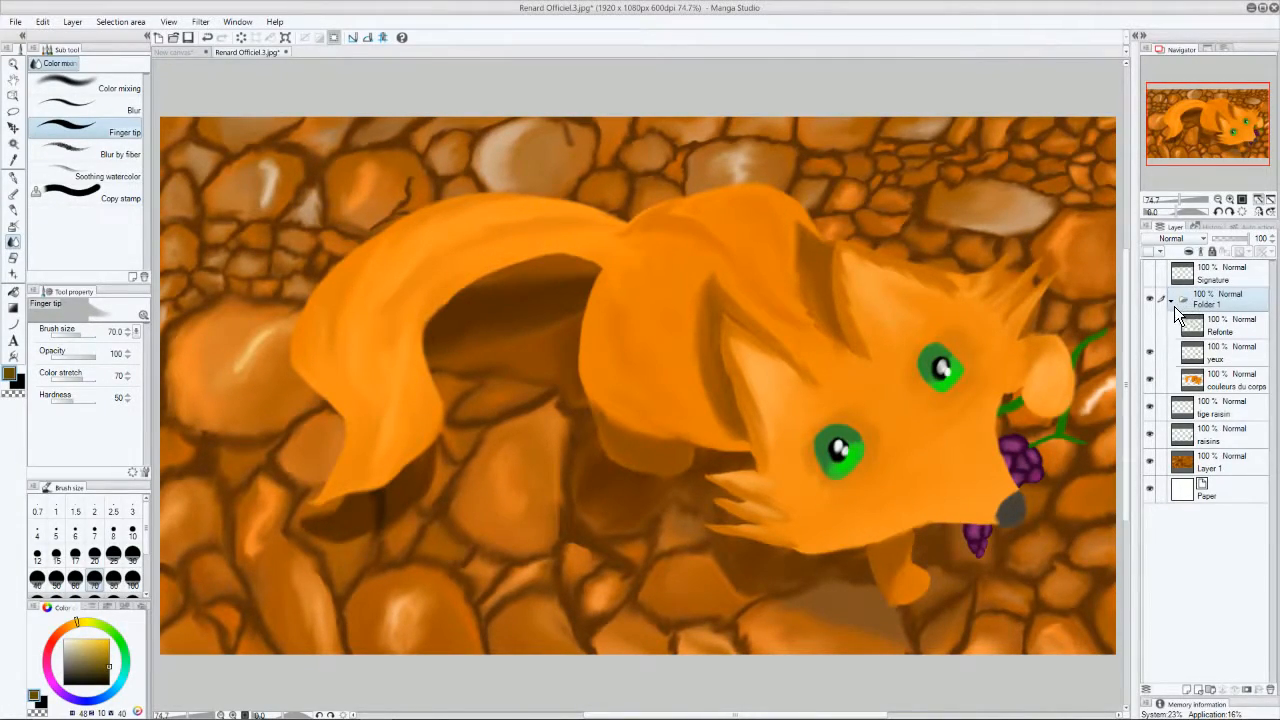
left_click(1172, 300)
left_click(1173, 300)
left_click(1173, 301)
left_click(1173, 300)
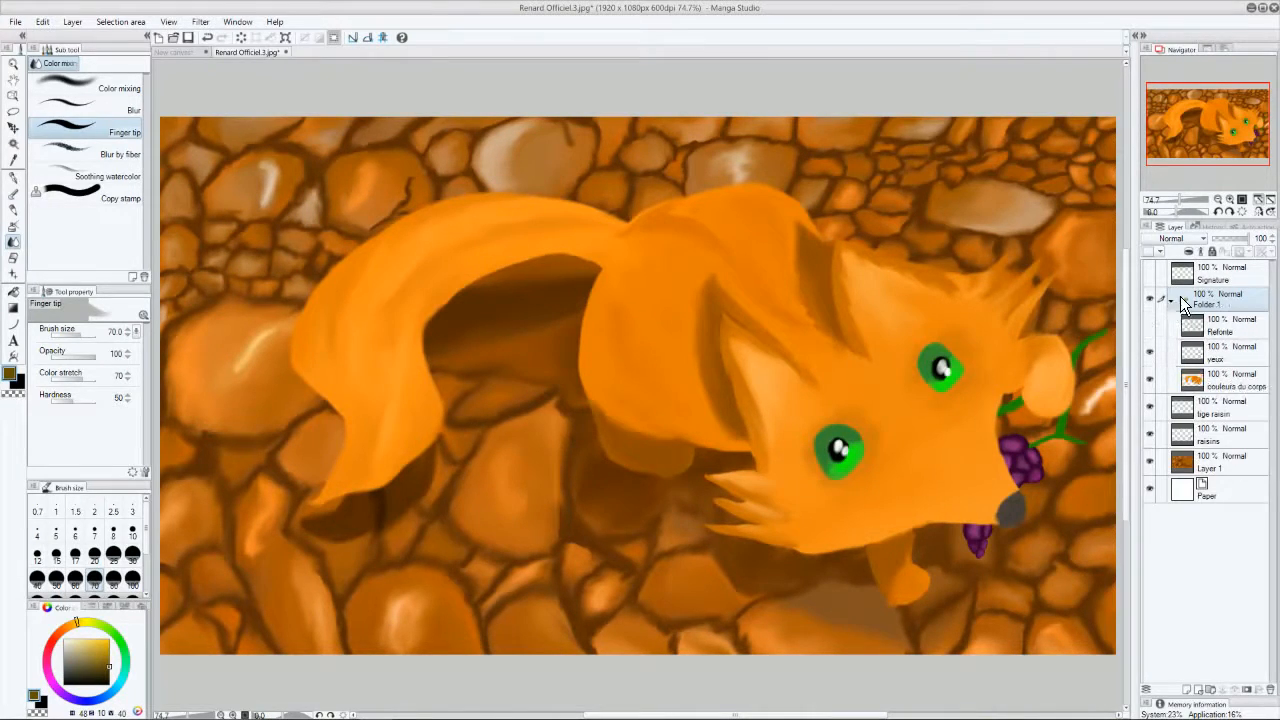
left_click(1227, 332)
left_click(1220, 358)
left_click(1216, 381)
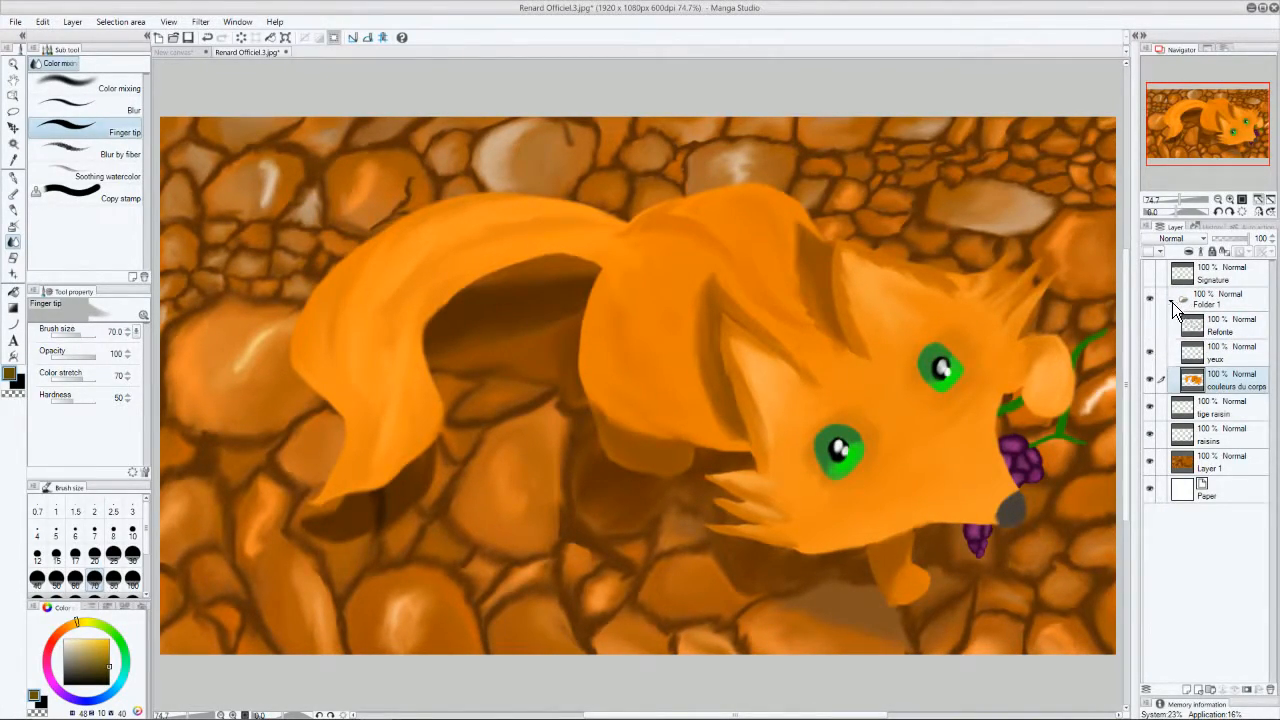
- Collapse Folder 1, toggle its visibility to compare the picture without the fox, and expand it again
left_click(1173, 301)
left_click(1152, 299)
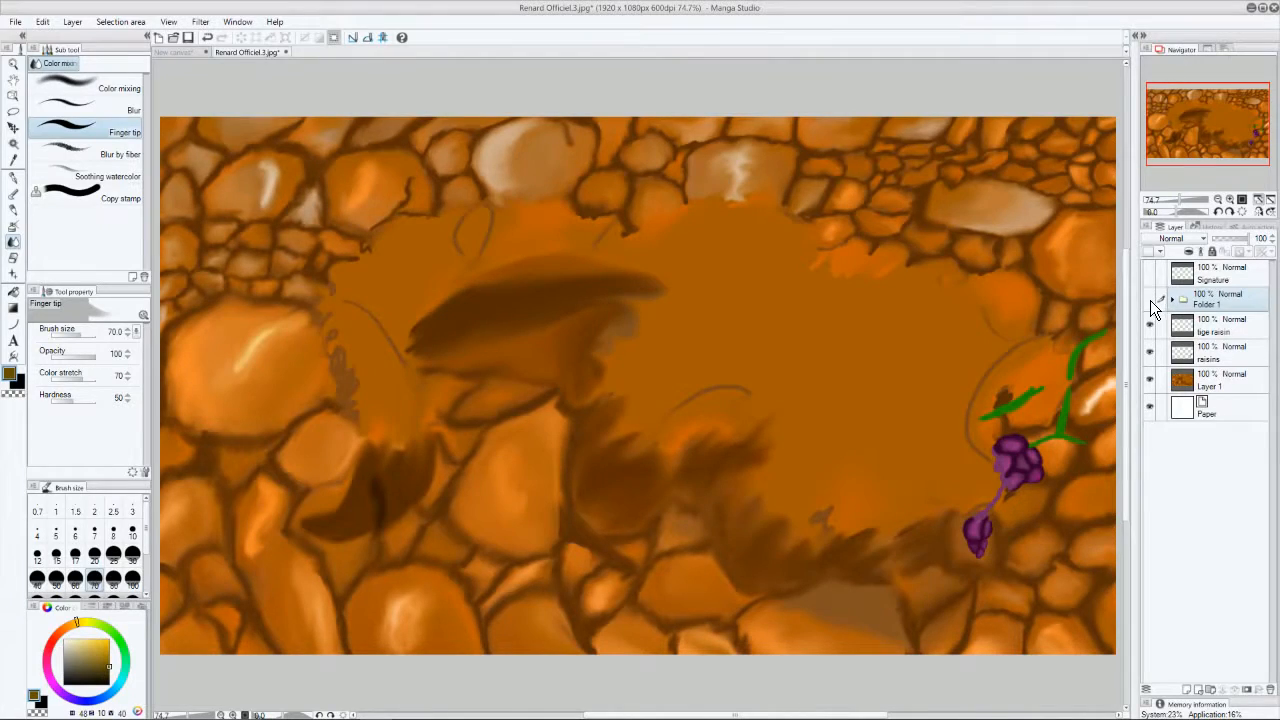
left_click(1151, 299)
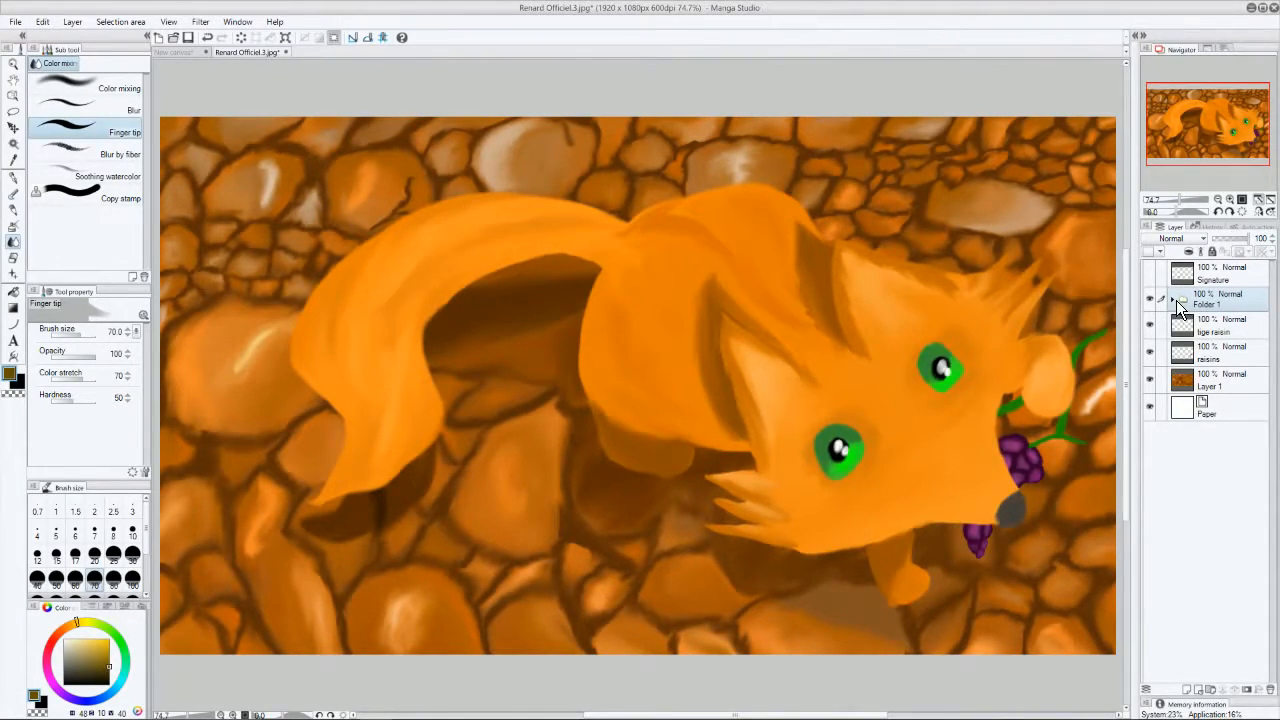
left_click(1176, 300)
left_click(1233, 304)
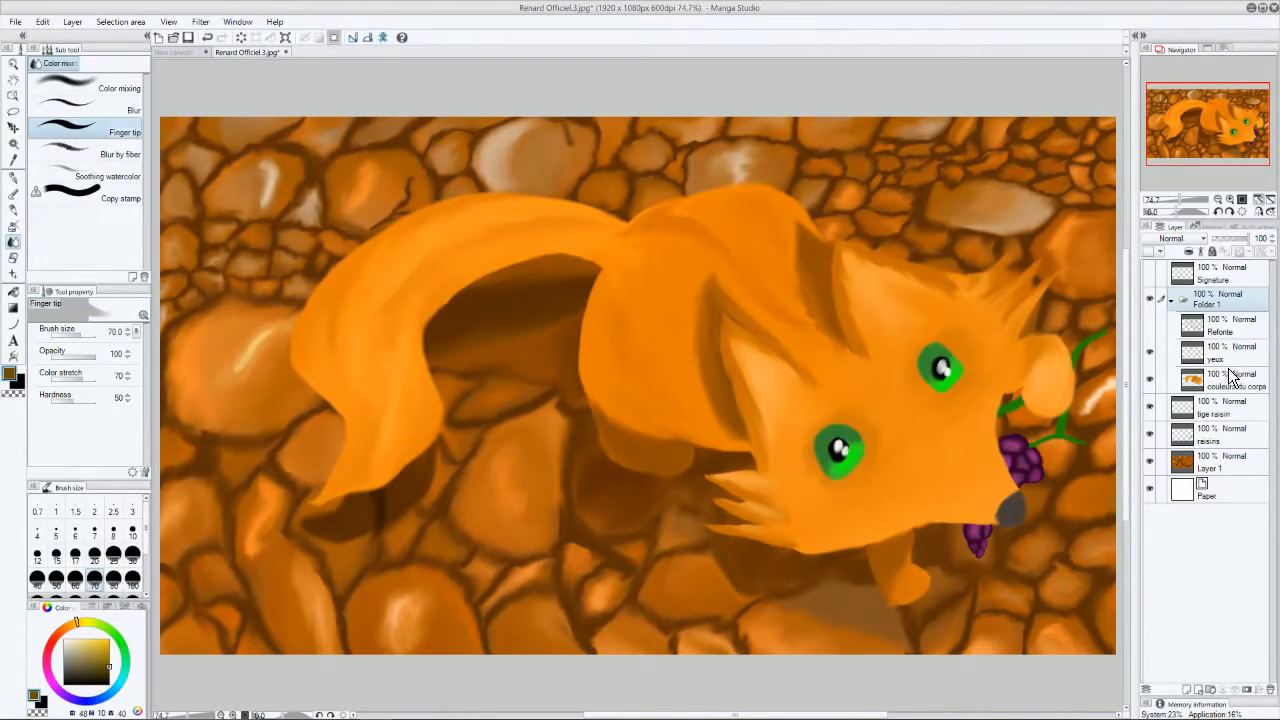
- With the raisins layer selected, hide the stone background on Layer 1 and show the Signature layer
left_click(1196, 418)
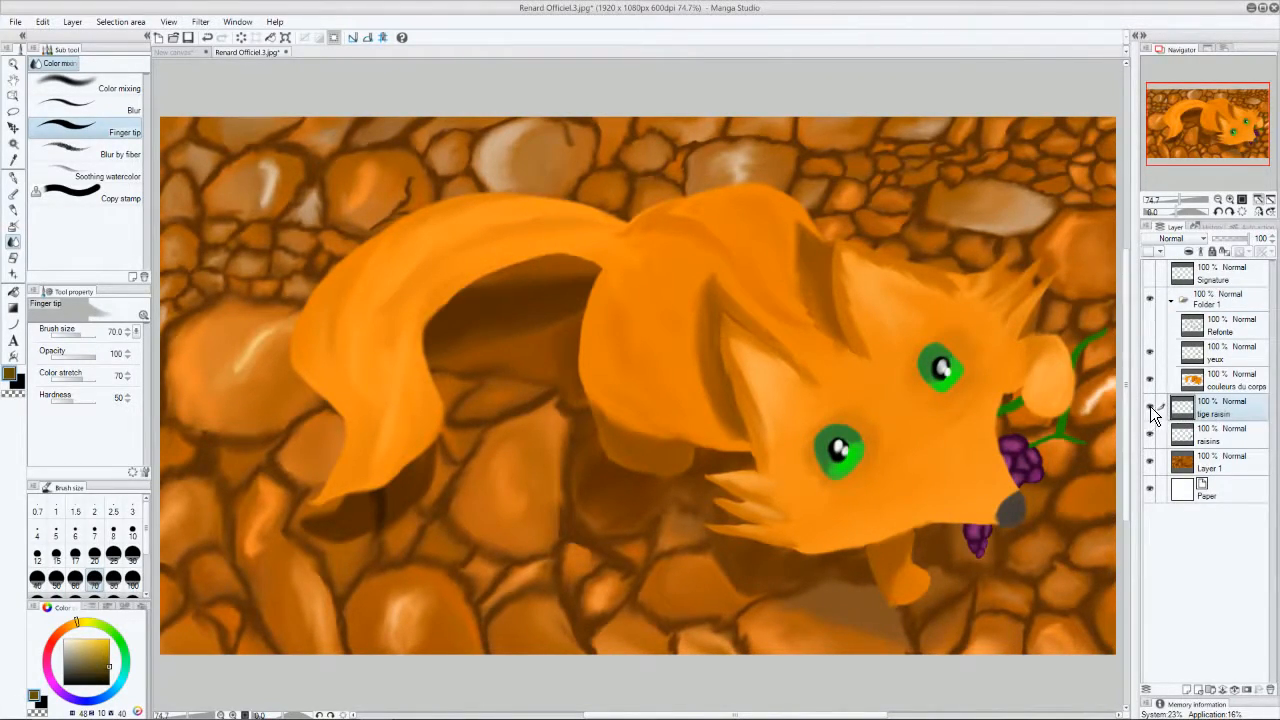
left_click(1151, 408)
left_click(1151, 409)
left_click(1164, 430)
left_click(1150, 462)
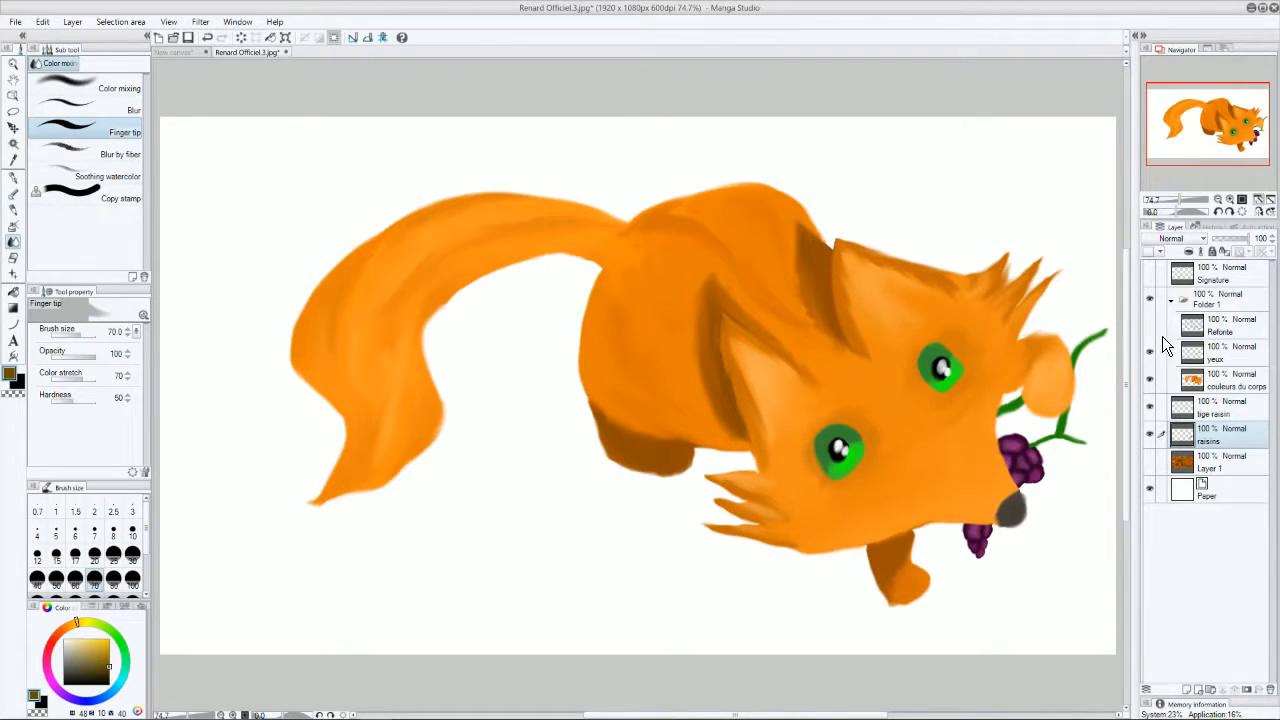
left_click(1148, 271)
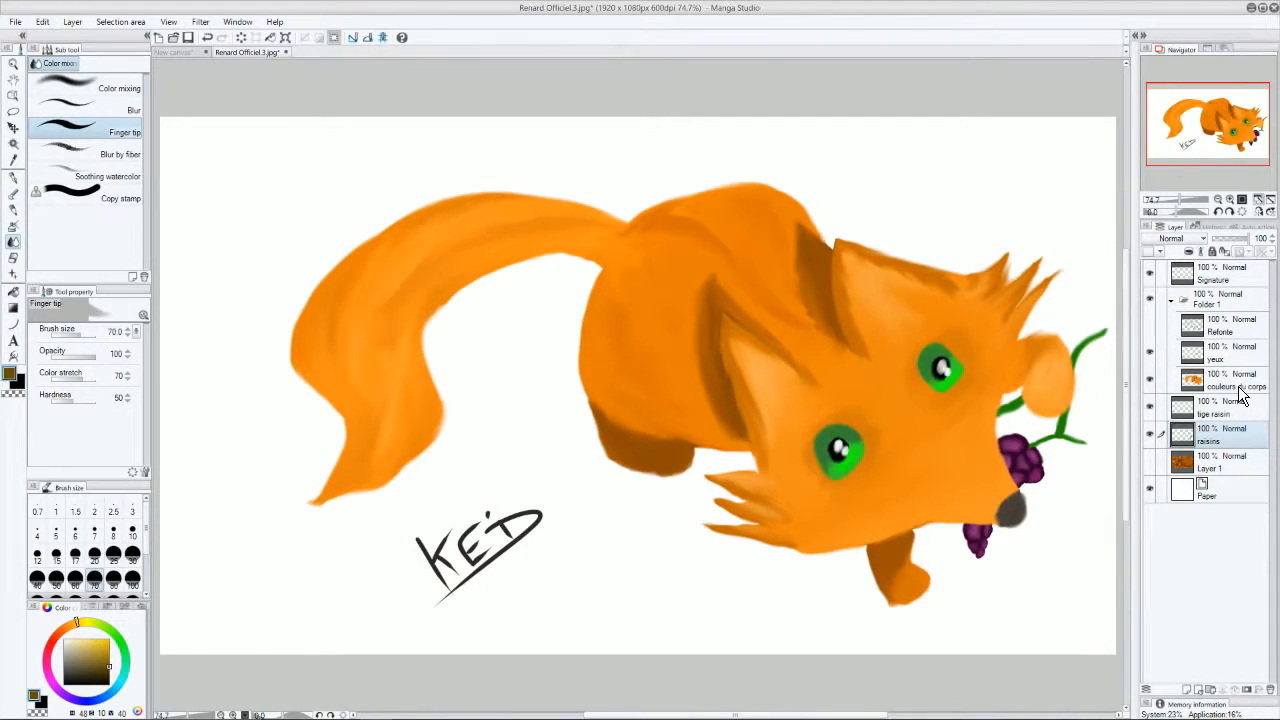
- Paint light and darker green test swatches beside the signature with the Dense watercolor brush at size 10
key("b")
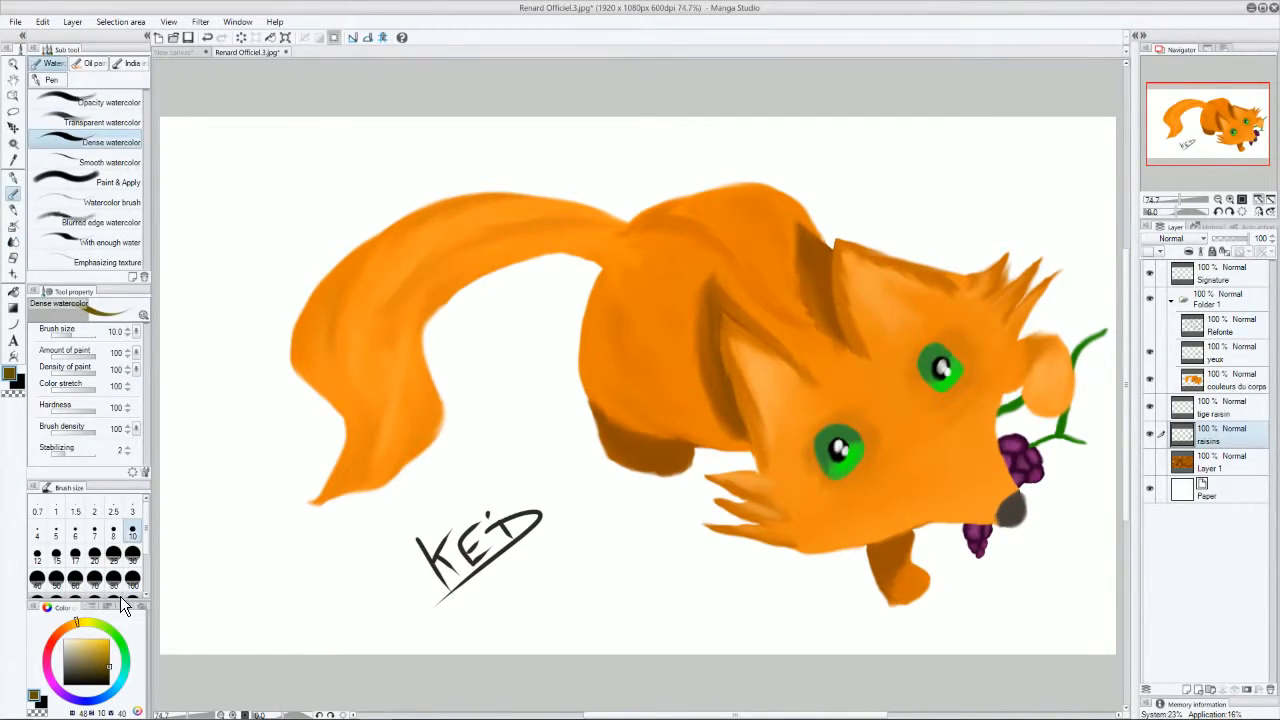
left_click(118, 636)
left_click_drag(110, 663, 110, 631)
mouse_move(218, 588)
left_mouse_down()
mouse_move(243, 488)
mouse_move(247, 533)
mouse_move(250, 500)
left_mouse_up()
left_click(112, 670)
mouse_move(312, 528)
left_mouse_down()
mouse_move(270, 600)
mouse_move(300, 560)
mouse_move(270, 648)
mouse_move(318, 574)
mouse_move(330, 584)
mouse_move(307, 624)
left_mouse_up()
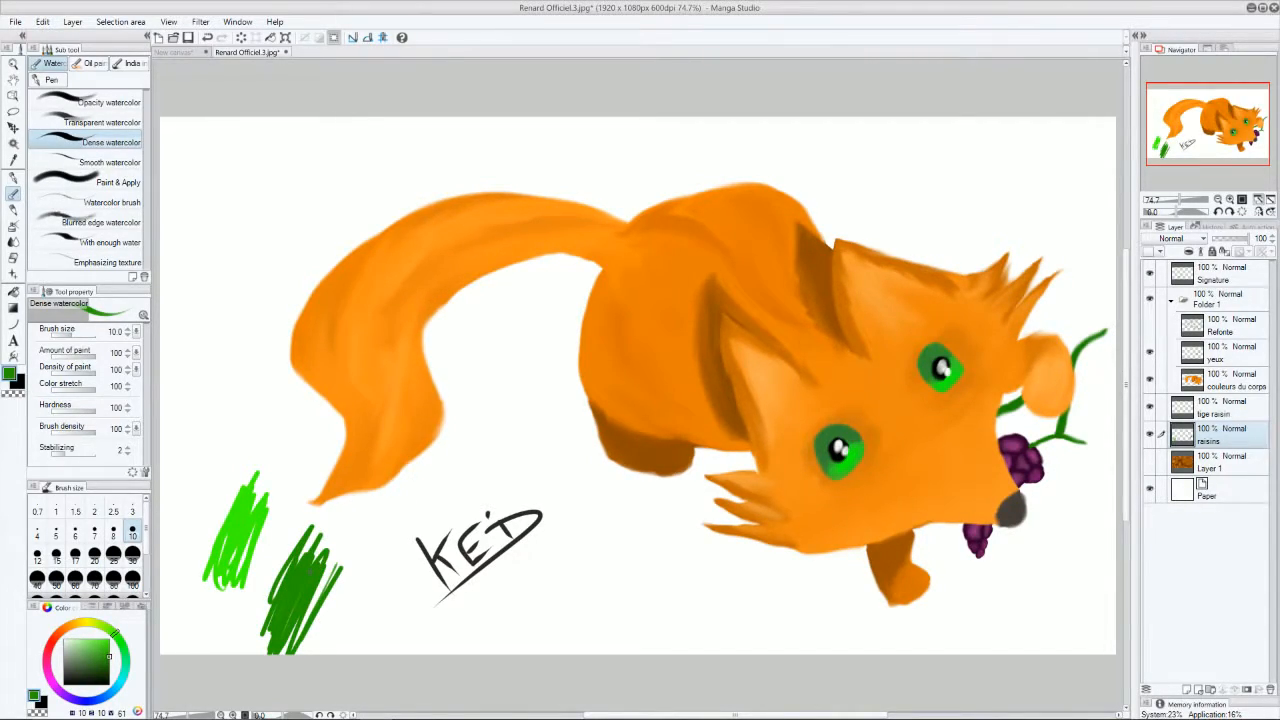
left_click(109, 649)
mouse_move(292, 548)
left_mouse_down()
mouse_move(274, 556)
mouse_move(298, 602)
mouse_move(267, 563)
mouse_move(284, 604)
mouse_move(282, 564)
mouse_move(278, 594)
left_mouse_up()
left_click(109, 667)
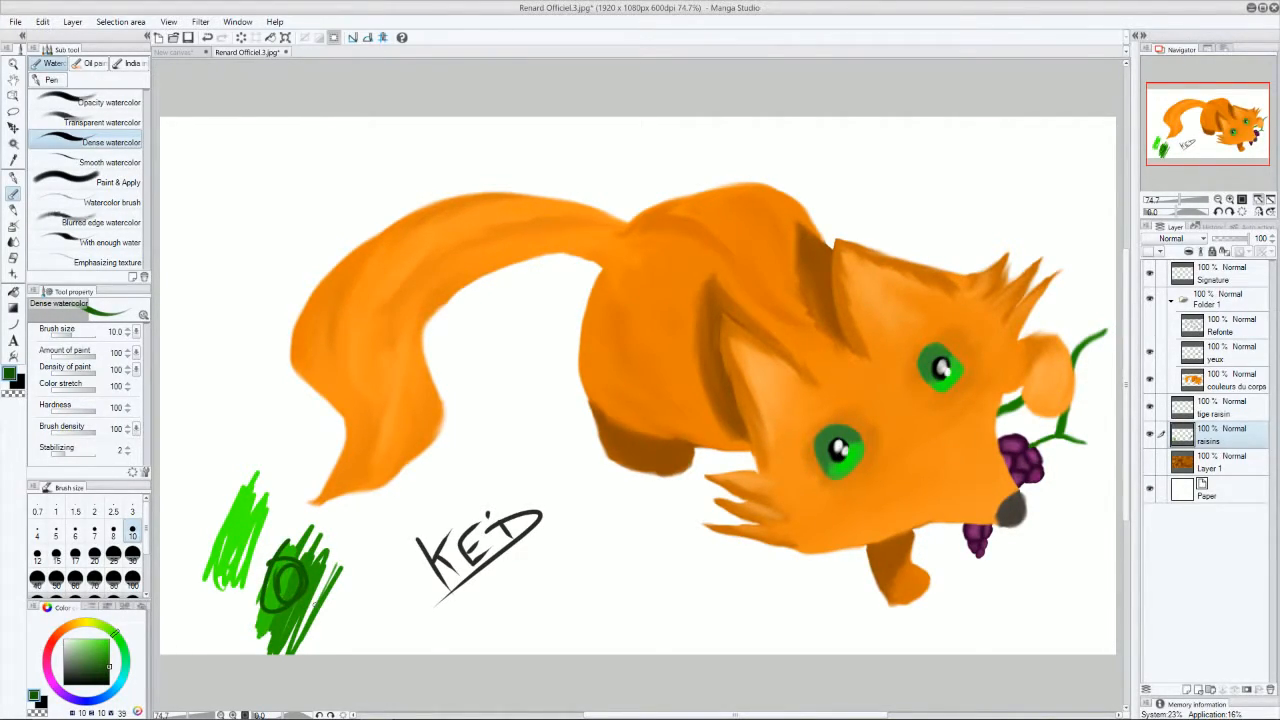
- Undo all the green test swatches
left_click(206, 37)
left_click(206, 37)
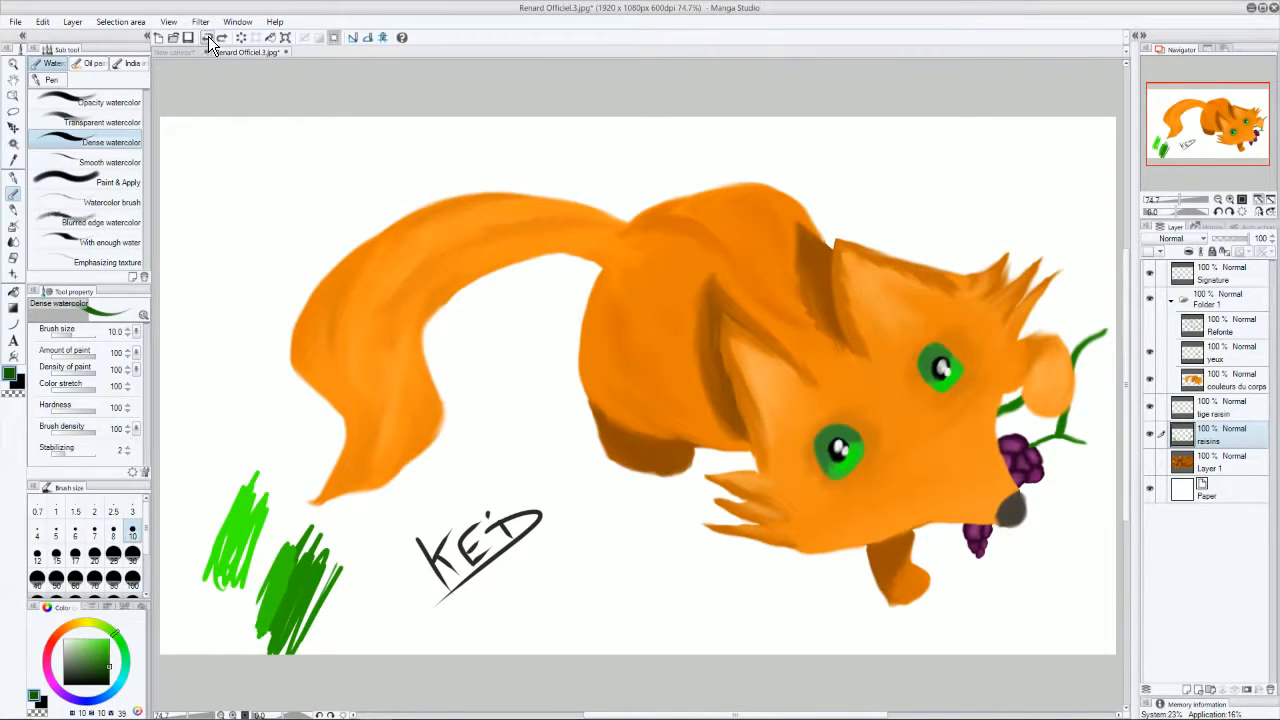
left_click(206, 37)
left_click(206, 37)
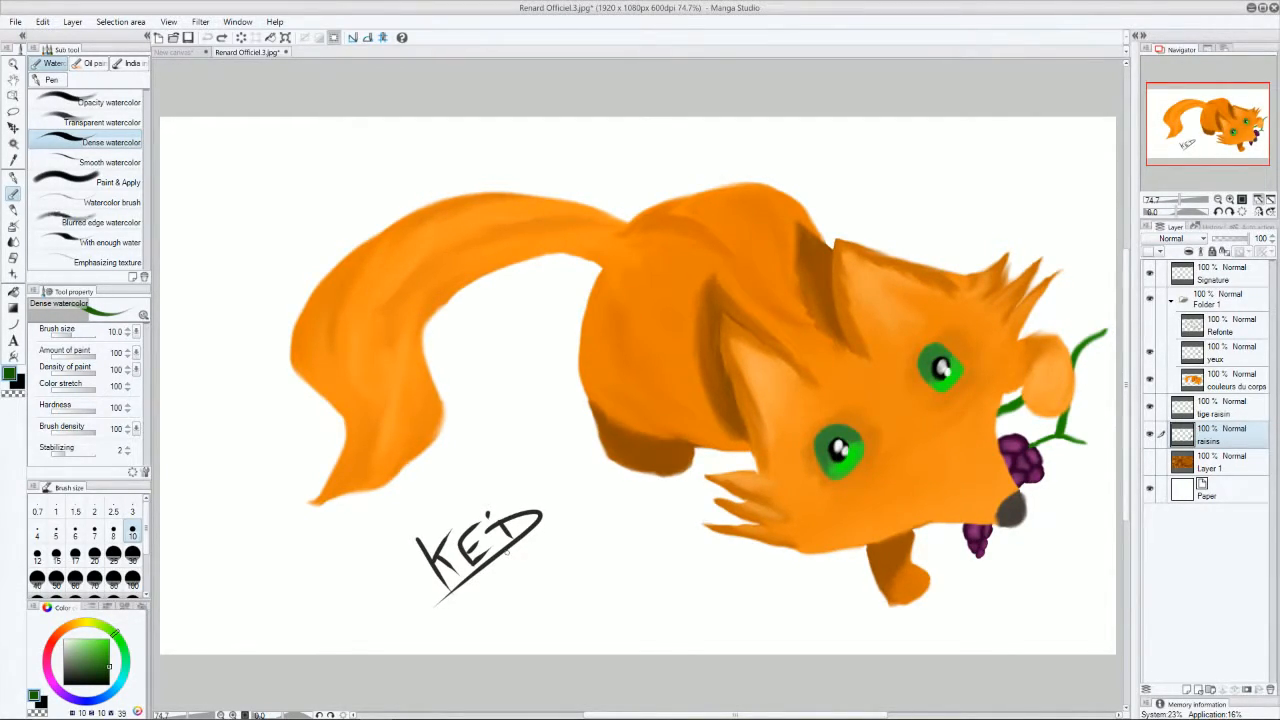
- Show the stone background on Layer 1 and sample the signature's dark colour for use on the couleurs du corps layer
left_click(1150, 462)
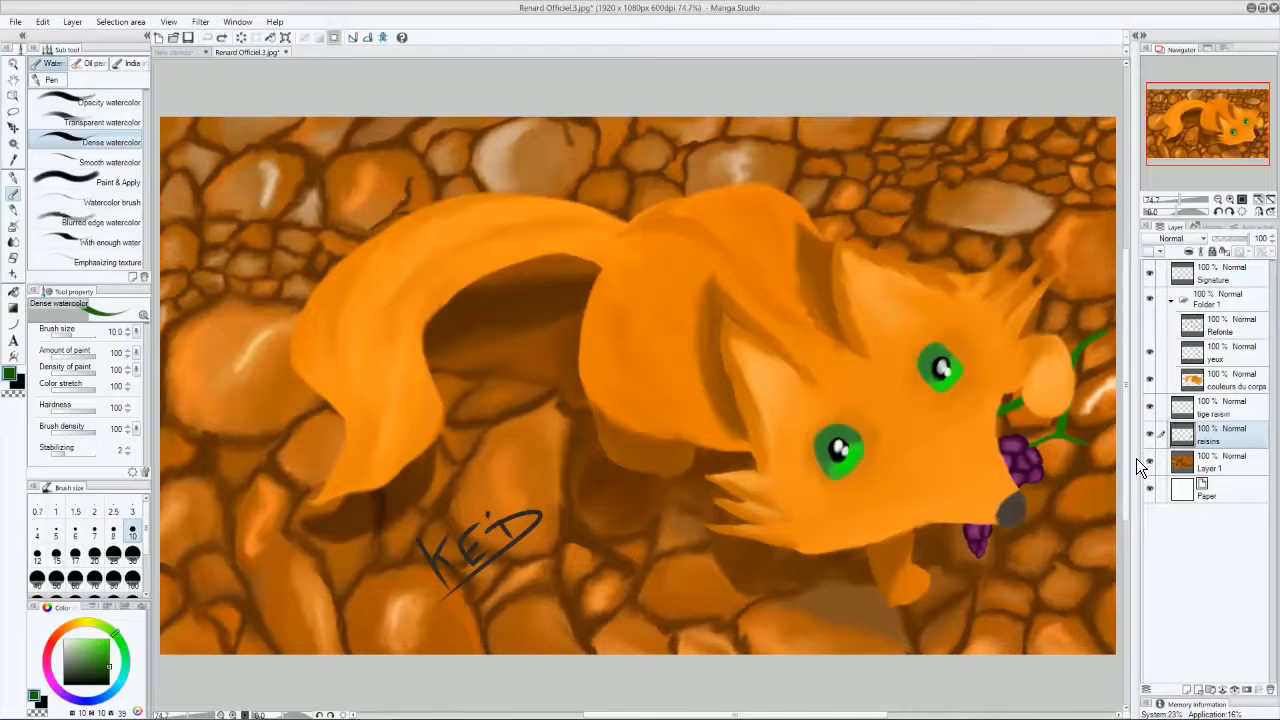
left_click(507, 520, "alt")
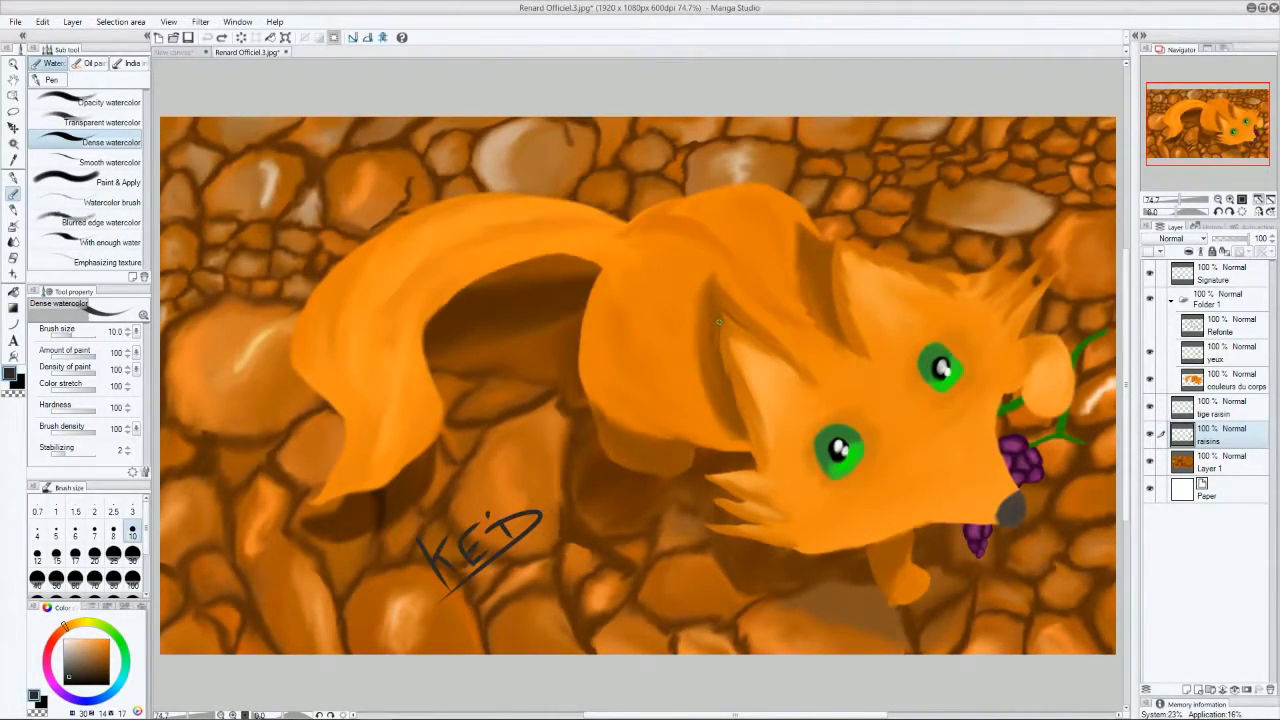
left_click(1228, 380)
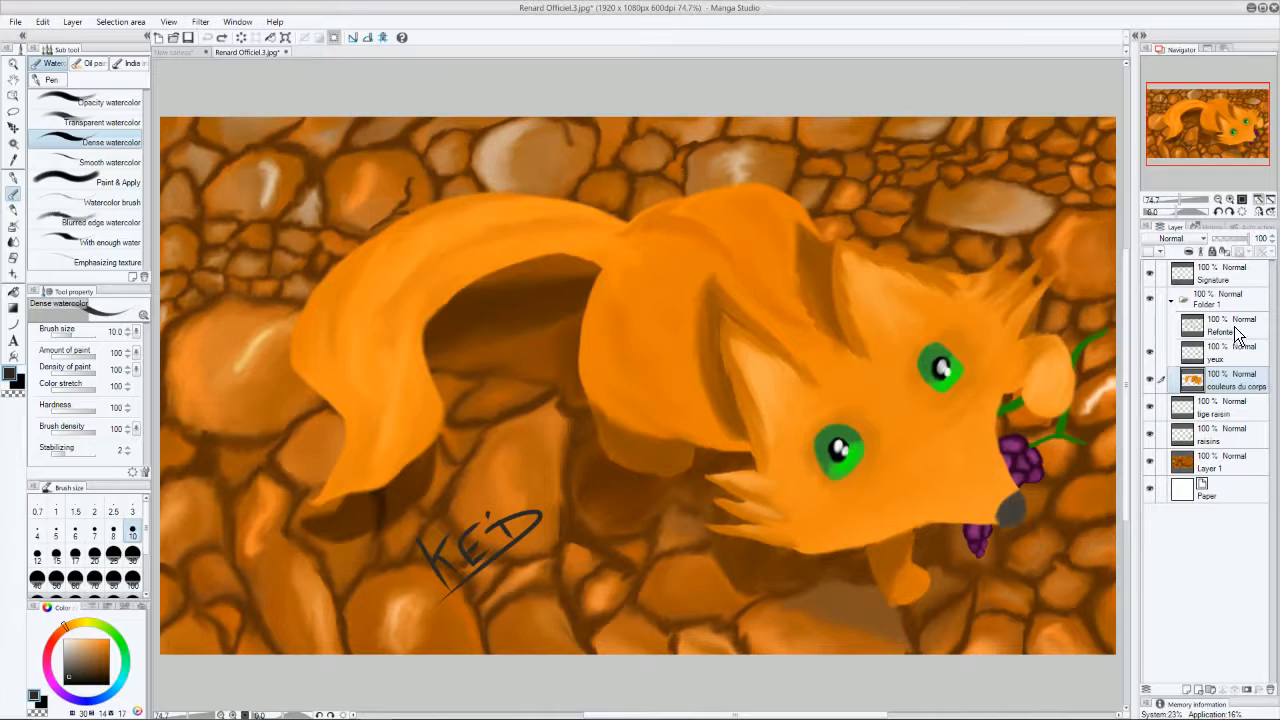
- Try a long curved stroke across the fox's body with the Refonte outlines temporarily shown, and undo it
left_click(1149, 326)
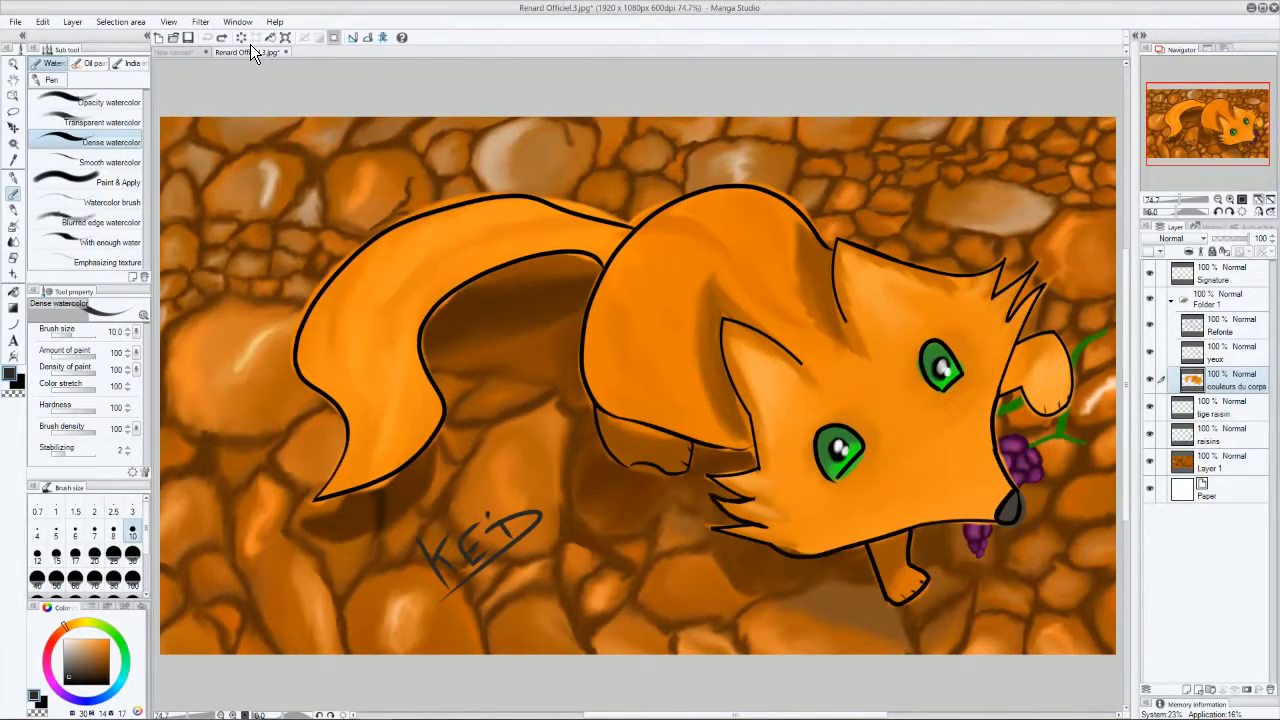
mouse_move(791, 116)
left_mouse_down()
mouse_move(708, 220)
mouse_move(587, 494)
mouse_move(576, 652)
left_mouse_up()
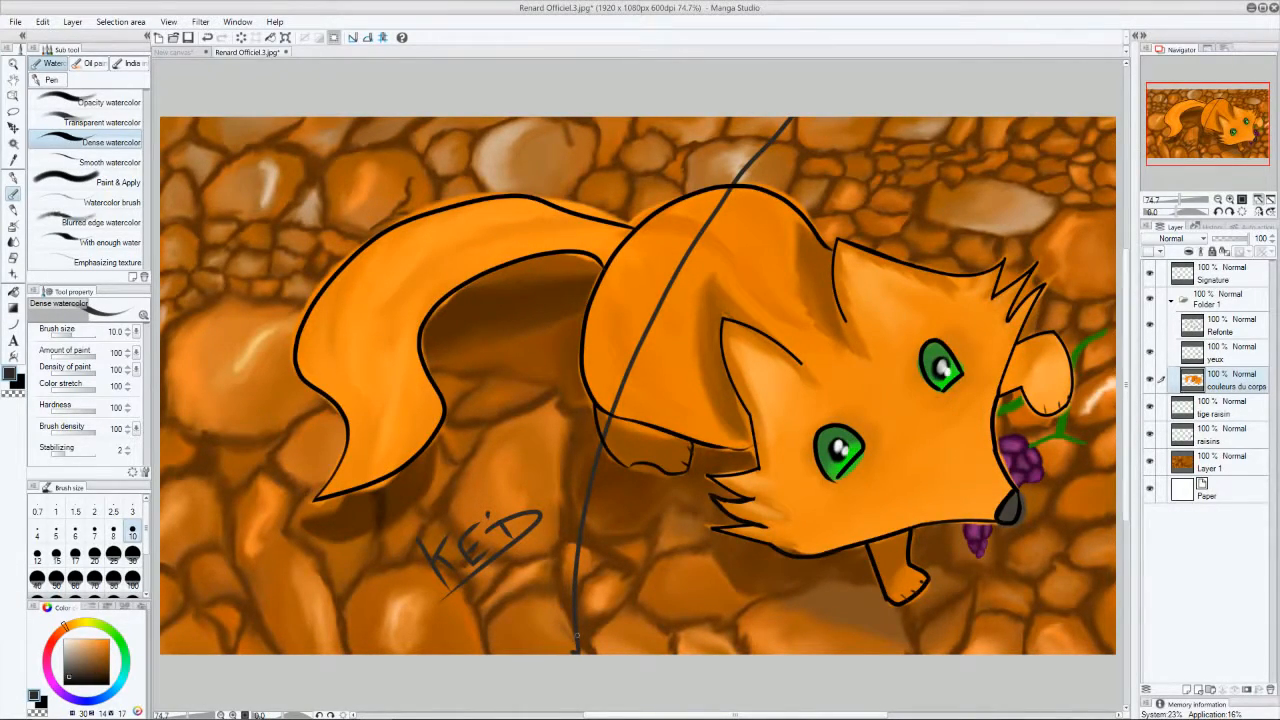
key("ctrl+z")
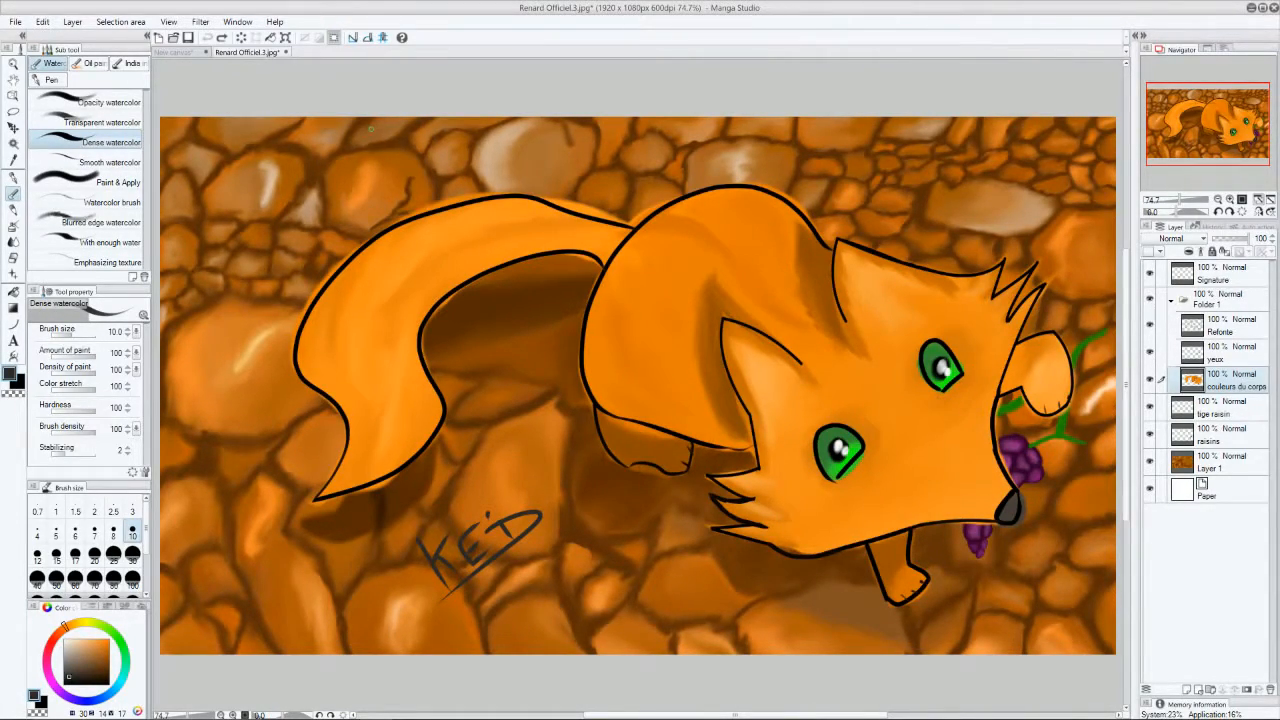
key("ctrl+y")
key("ctrl+z")
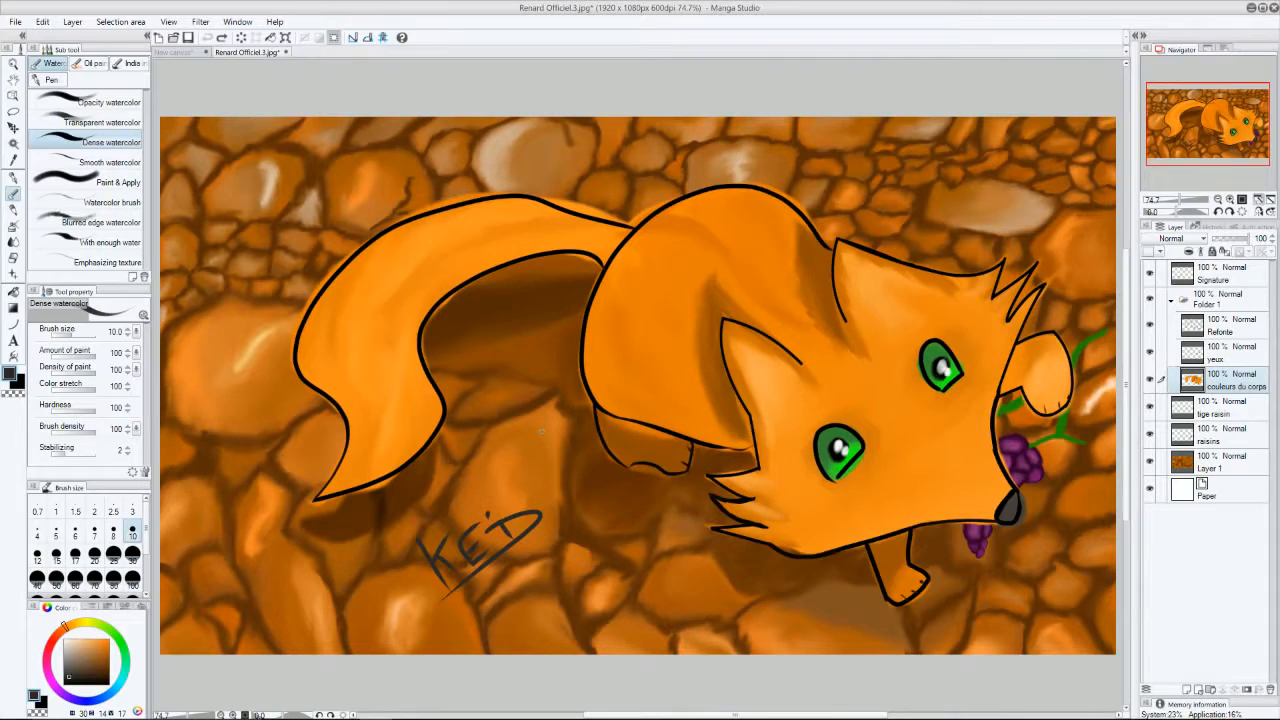
left_click(1149, 326)
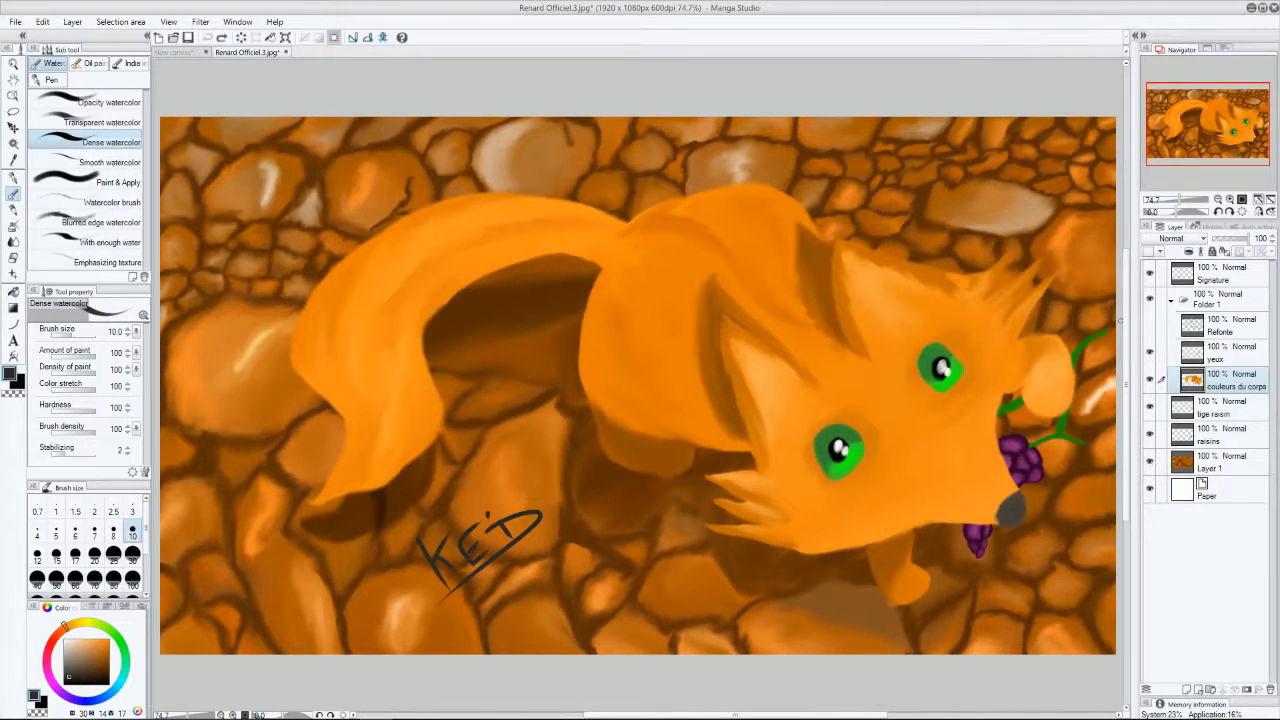
- Draw short dark strokes along the fox's cheek tufts and around its eyes with the Dense watercolor brush
left_click(886, 449)
mouse_move(1020, 322)
left_mouse_down()
mouse_move(1070, 262)
mouse_move(1006, 268)
left_mouse_up()
left_click_drag(772, 490, 716, 460)
left_click_drag(770, 516, 714, 496)
left_click_drag(766, 532, 712, 524)
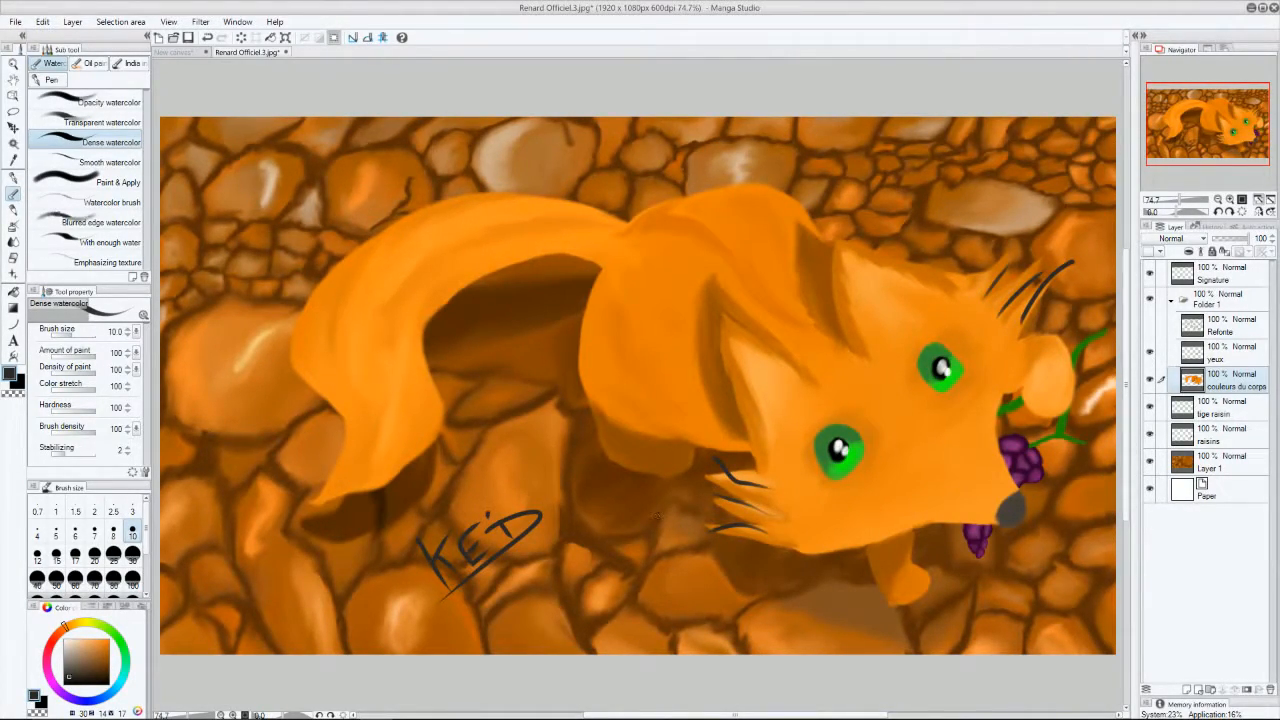
mouse_move(818, 407)
left_mouse_down()
mouse_move(744, 418)
mouse_move(752, 388)
left_mouse_up()
left_click_drag(838, 378, 758, 358)
left_click_drag(884, 388, 917, 363)
mouse_move(886, 401)
left_mouse_down()
mouse_move(929, 380)
mouse_move(949, 394)
left_mouse_up()
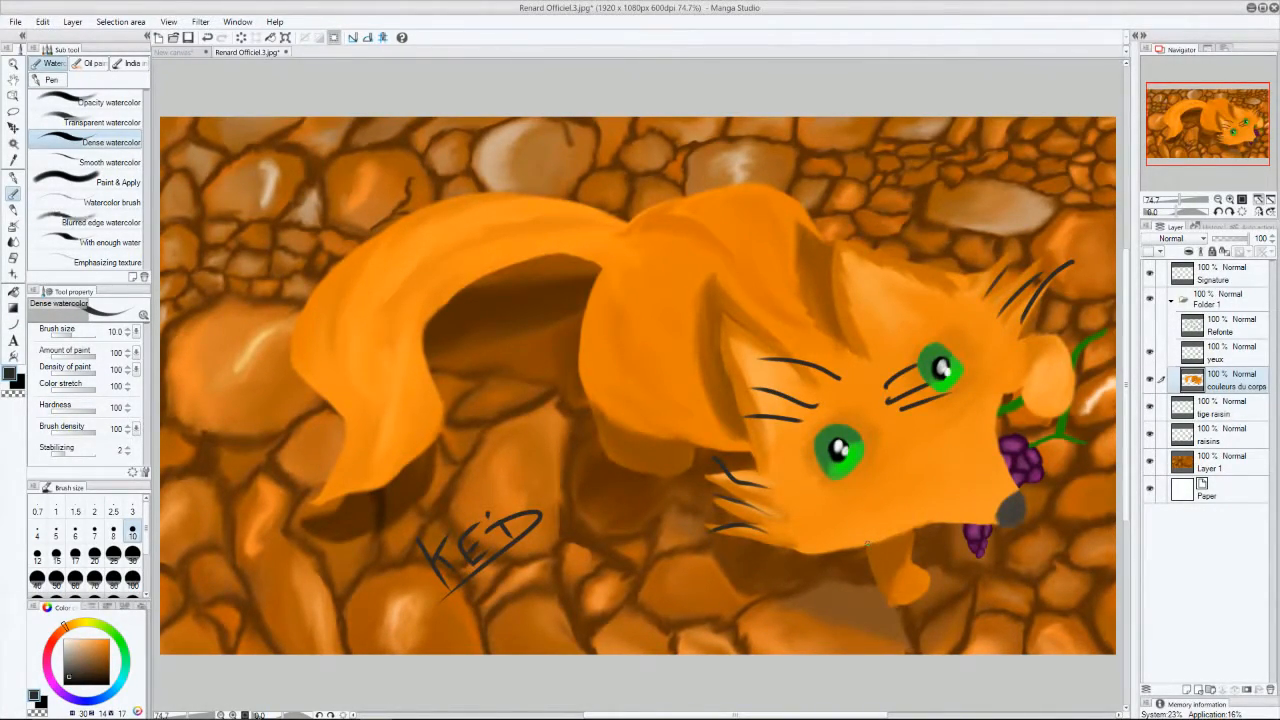
- Undo all the dark strokes on the fox's face
key("ctrl+z")
key("ctrl+z")
key("ctrl+z")
key("ctrl+z")
key("ctrl+z")
key("ctrl+z")
key("ctrl+z")
key("ctrl+z")
key("ctrl+z")
key("ctrl+z")
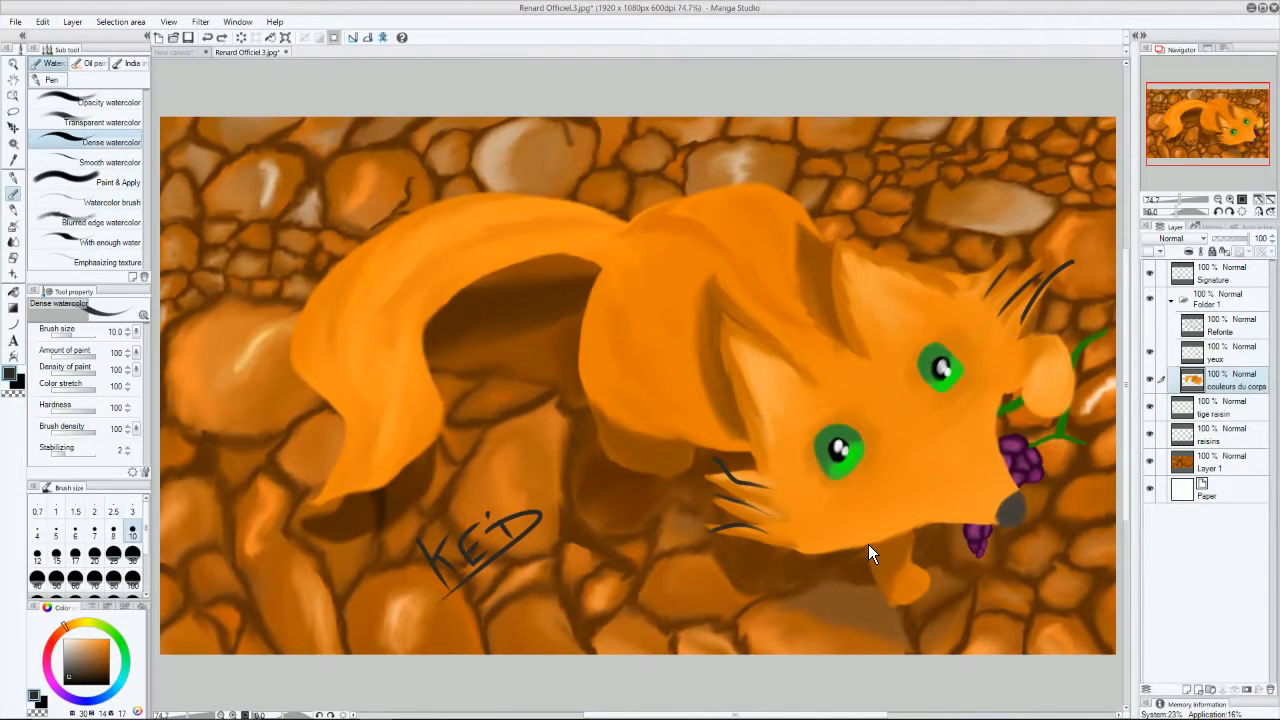
key("ctrl+z")
key("ctrl+z")
key("ctrl+z")
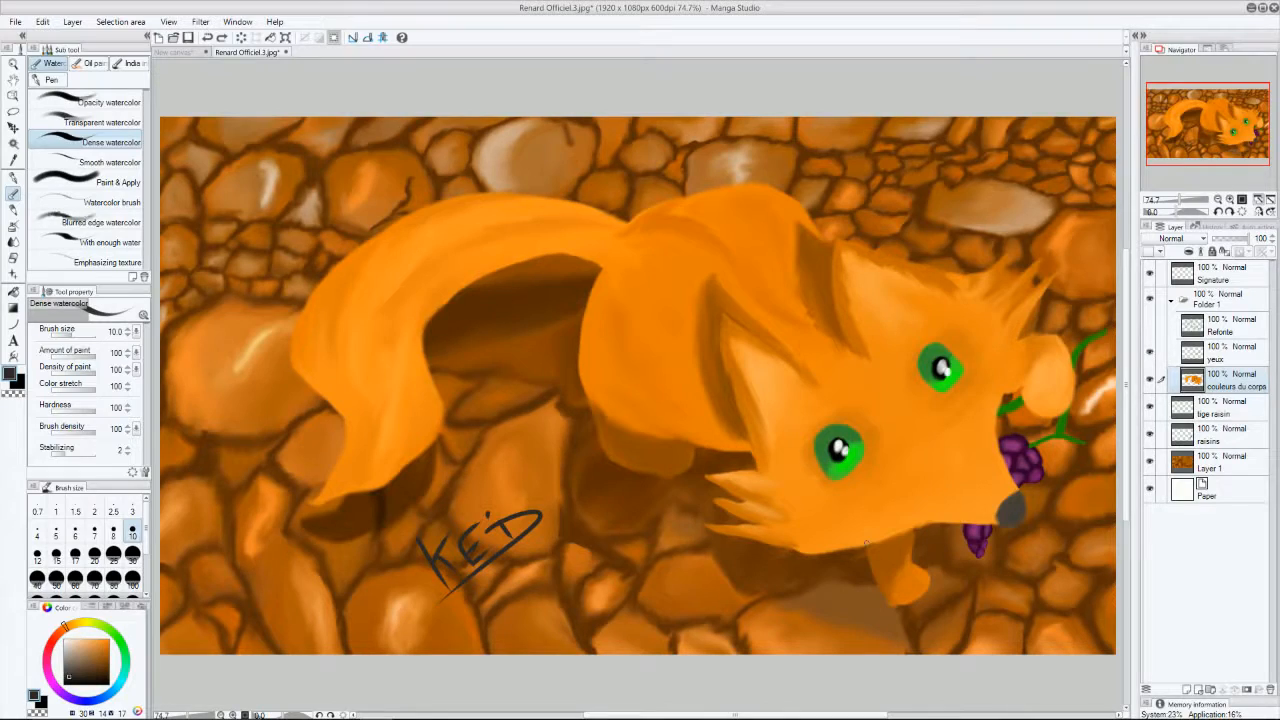
- Smudge the fur tufts on both of the fox's cheeks outward using the Finger tip tool at size 25
left_click(13, 241)
mouse_move(740, 476)
left_mouse_down()
mouse_move(710, 466)
mouse_move(734, 436)
mouse_move(776, 454)
mouse_move(765, 448)
left_mouse_up()
key("ctrl+z")
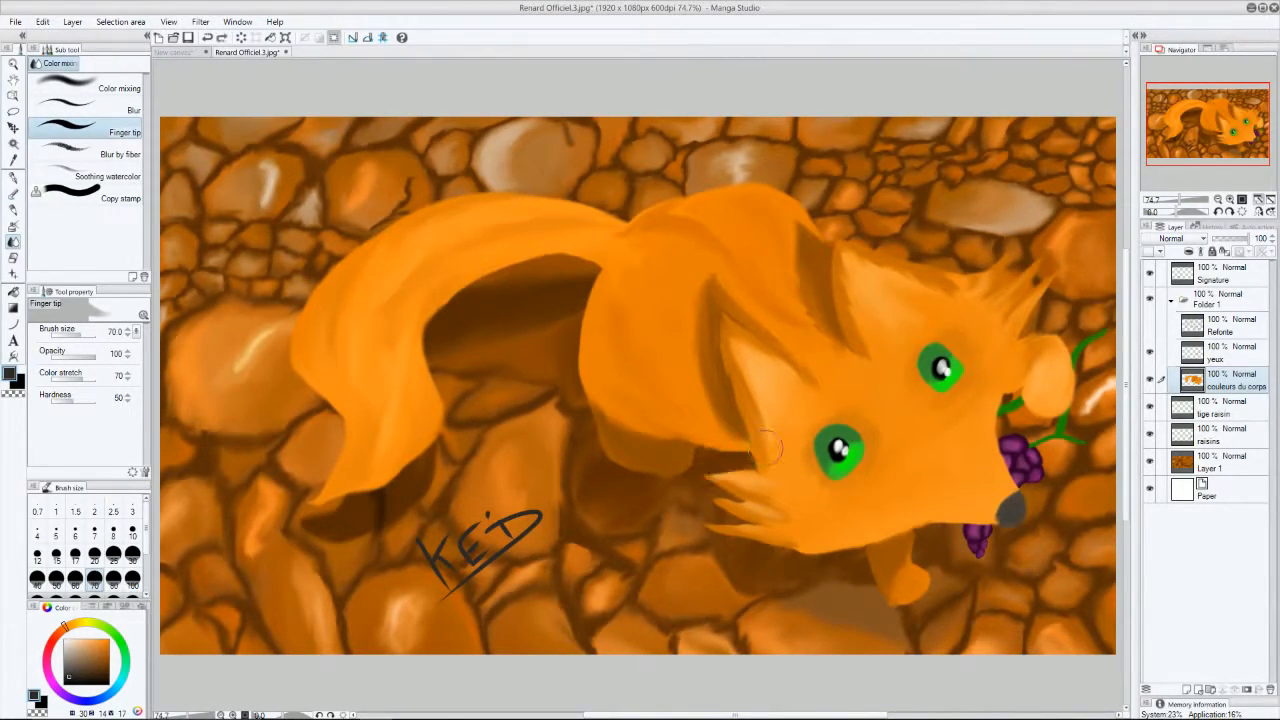
left_click(113, 553)
mouse_move(725, 465)
left_mouse_down()
mouse_move(709, 468)
mouse_move(745, 460)
mouse_move(741, 481)
mouse_move(705, 466)
mouse_move(729, 454)
mouse_move(740, 479)
mouse_move(758, 479)
mouse_move(716, 452)
mouse_move(716, 469)
mouse_move(710, 453)
mouse_move(714, 471)
mouse_move(762, 467)
mouse_move(793, 484)
mouse_move(745, 537)
mouse_move(776, 546)
left_mouse_up()
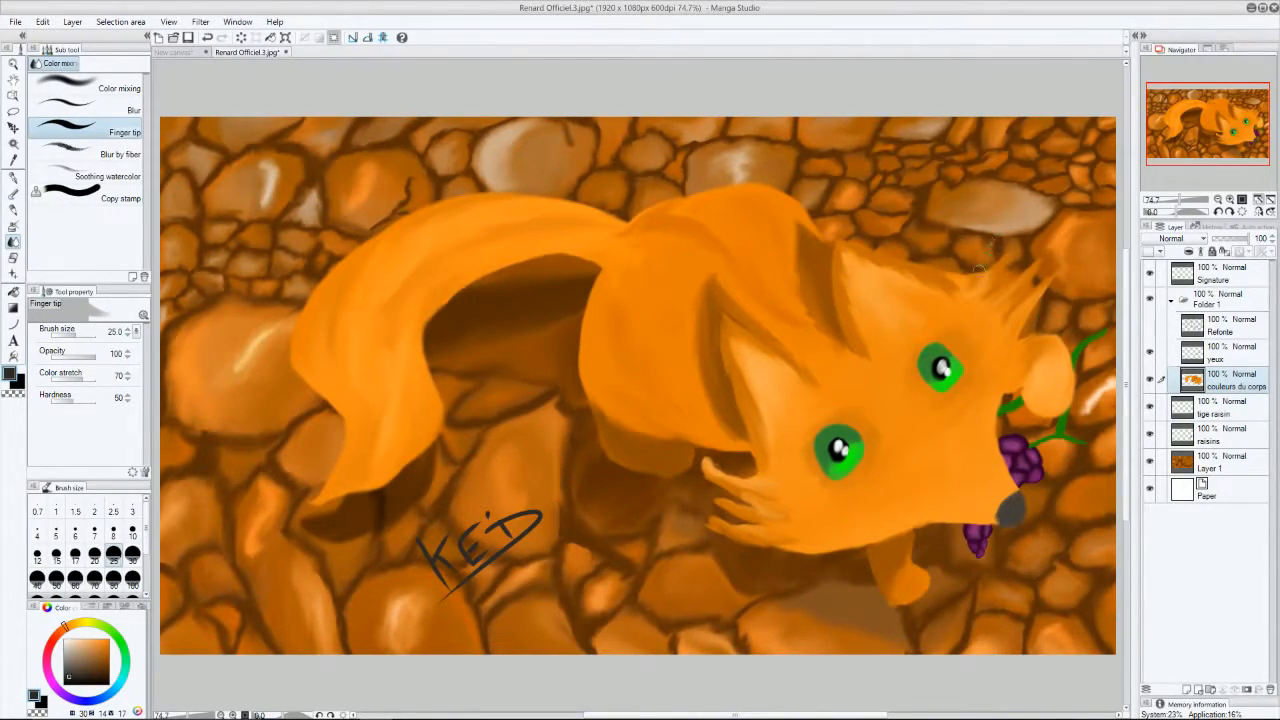
mouse_move(983, 284)
left_mouse_down()
mouse_move(1003, 236)
mouse_move(1000, 296)
mouse_move(1026, 248)
mouse_move(1009, 288)
mouse_move(1036, 249)
left_mouse_up()
left_click_drag(1030, 306, 1046, 266)
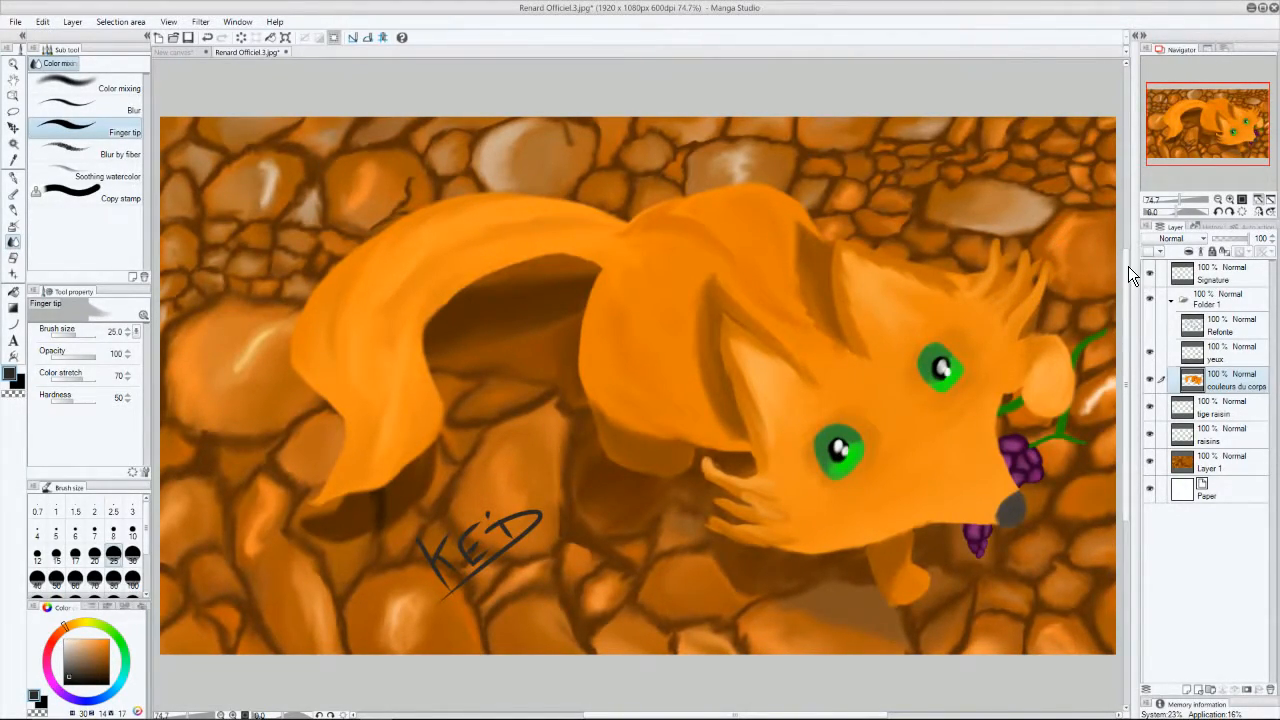
- Undo all the smudging on the cheek tufts
key("ctrl+z")
key("ctrl+z")
key("ctrl+z")
key("ctrl+z")
key("ctrl+z")
key("ctrl+z")
key("ctrl+z")
key("ctrl+z")
key("ctrl+z")
key("ctrl+z")
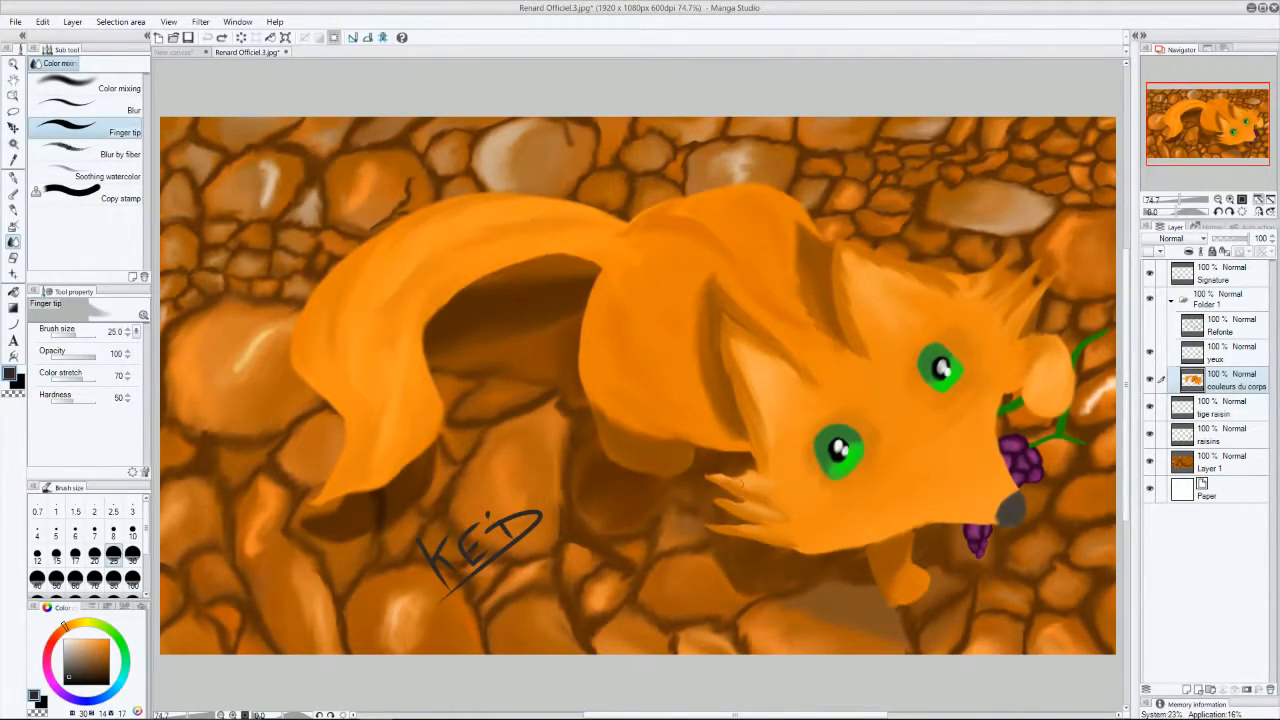
- Try smudging the fur tufts on the fox's lower cheek once more, and undo the strokes
mouse_move(740, 466)
left_mouse_down()
mouse_move(751, 469)
mouse_move(706, 473)
left_mouse_up()
mouse_move(743, 526)
left_mouse_down()
mouse_move(709, 519)
mouse_move(708, 462)
mouse_move(708, 476)
left_mouse_up()
key("ctrl+z")
key("ctrl+z")
key("ctrl+z")
key("ctrl+z")
key("ctrl+z")
key("ctrl+z")
- Switch back to the Dense watercolor brush
left_click(908, 223)
key("b")
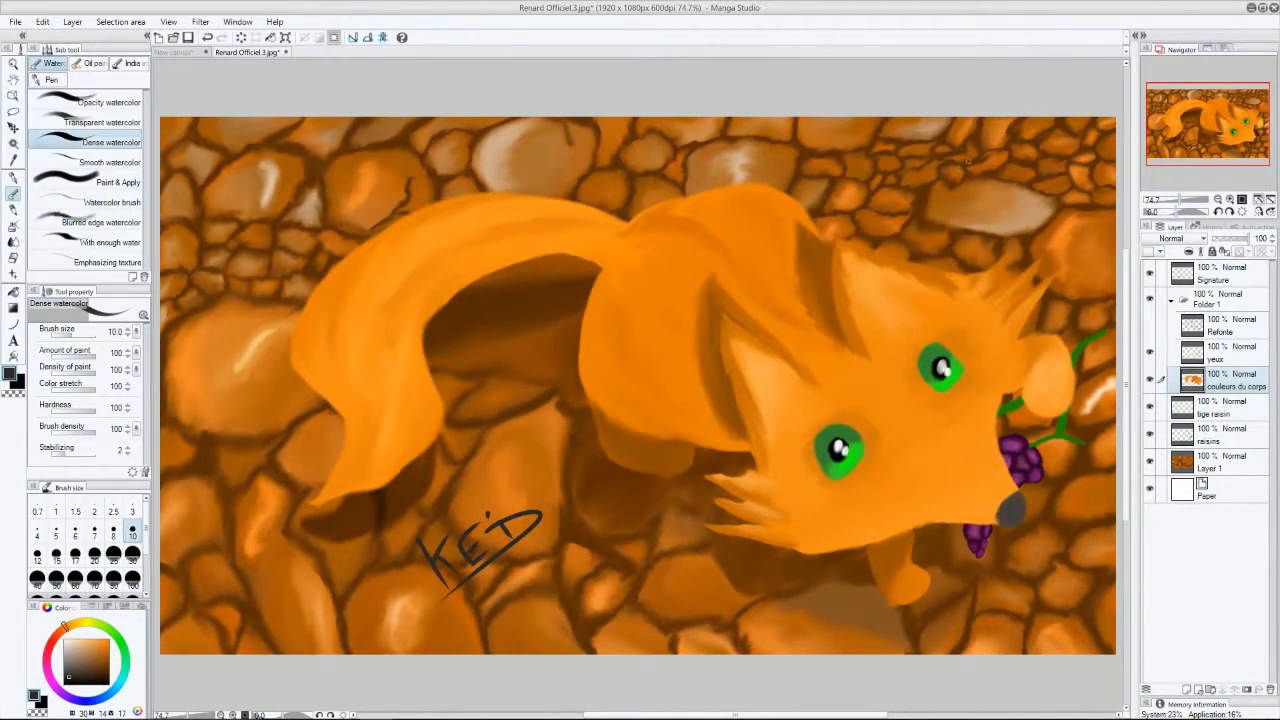
- Circle the small stones above the fox's head with the Dense watercolor brush, and undo the circle
mouse_move(947, 157)
left_mouse_down()
mouse_move(867, 210)
mouse_move(945, 207)
mouse_move(948, 168)
left_mouse_up()
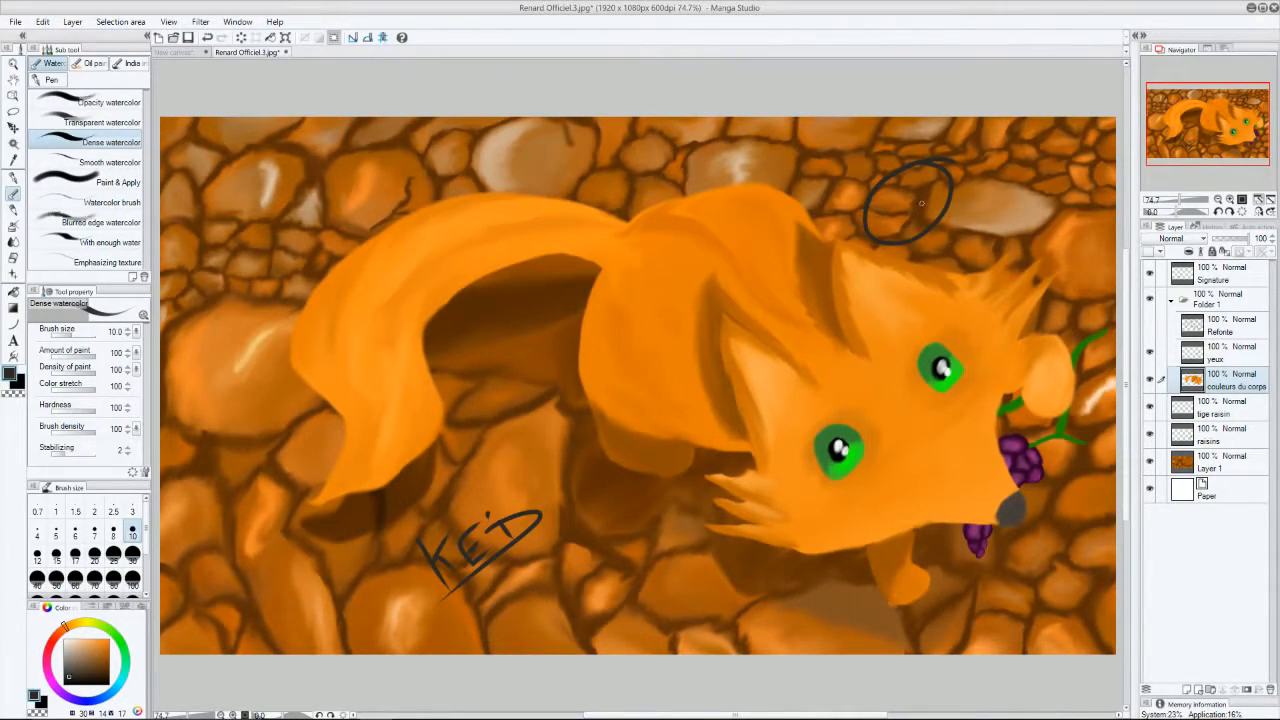
key("b")
key("ctrl+z")
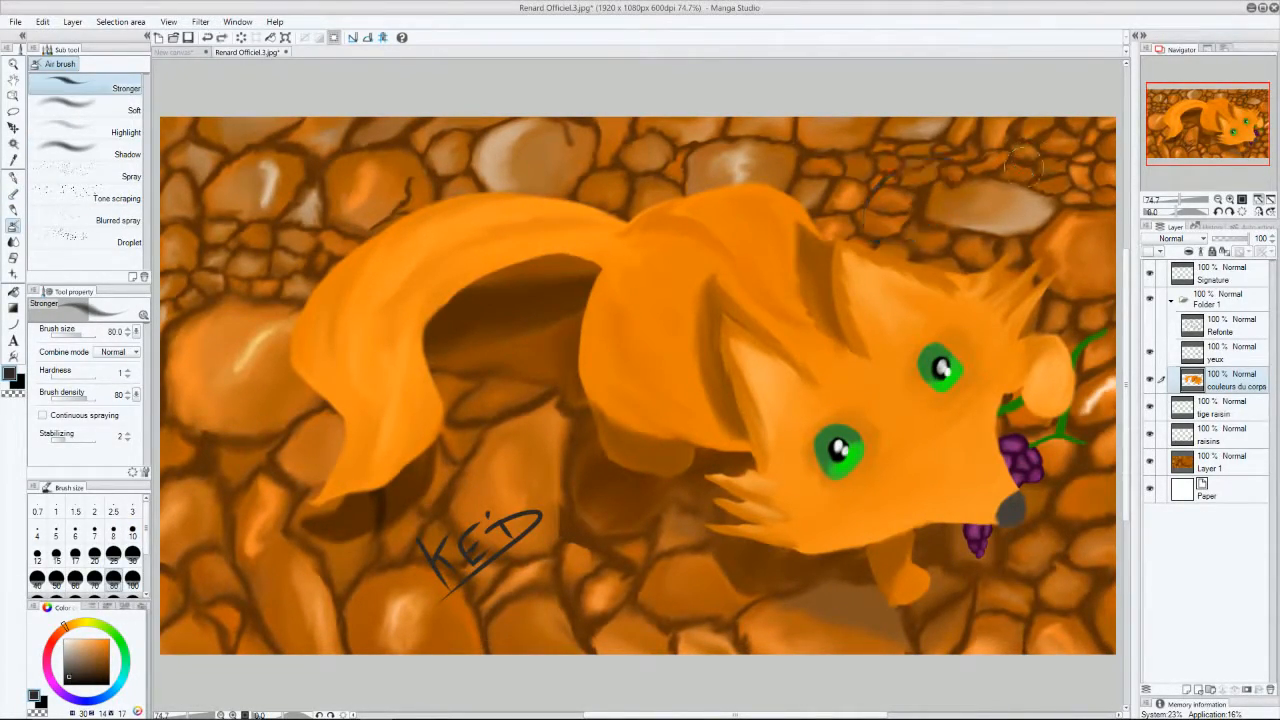
key("b")
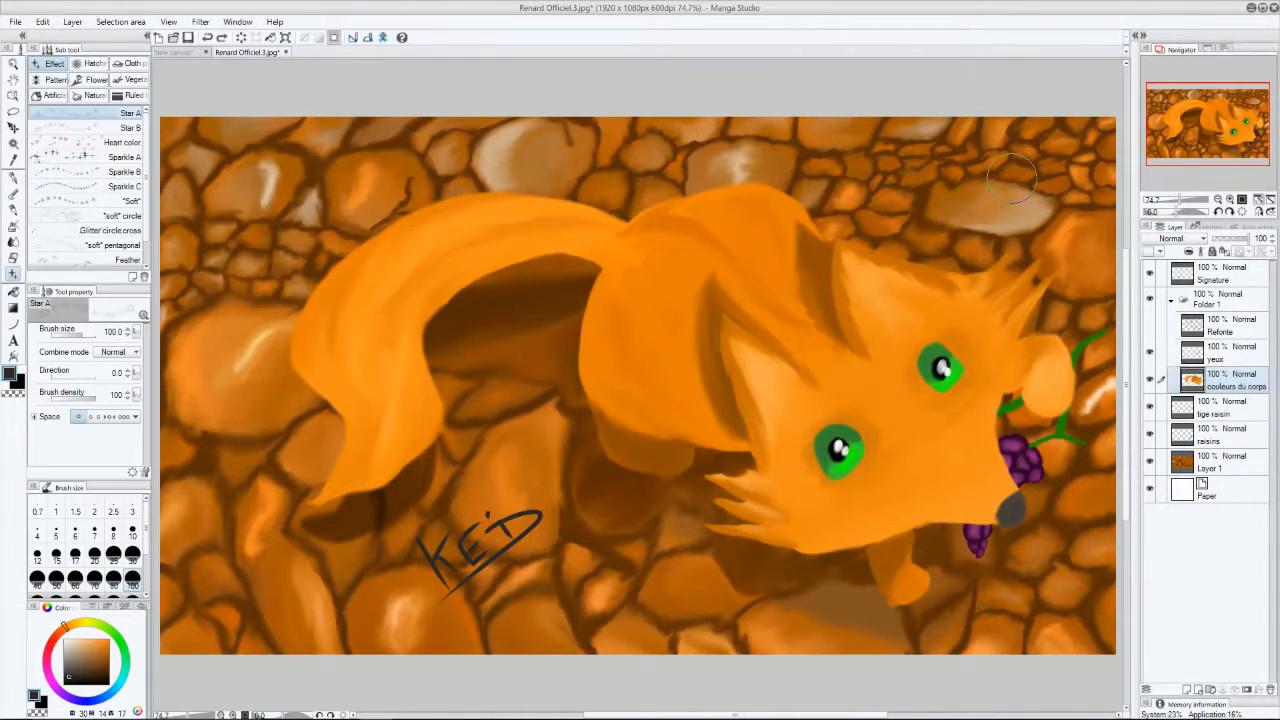
key("b")
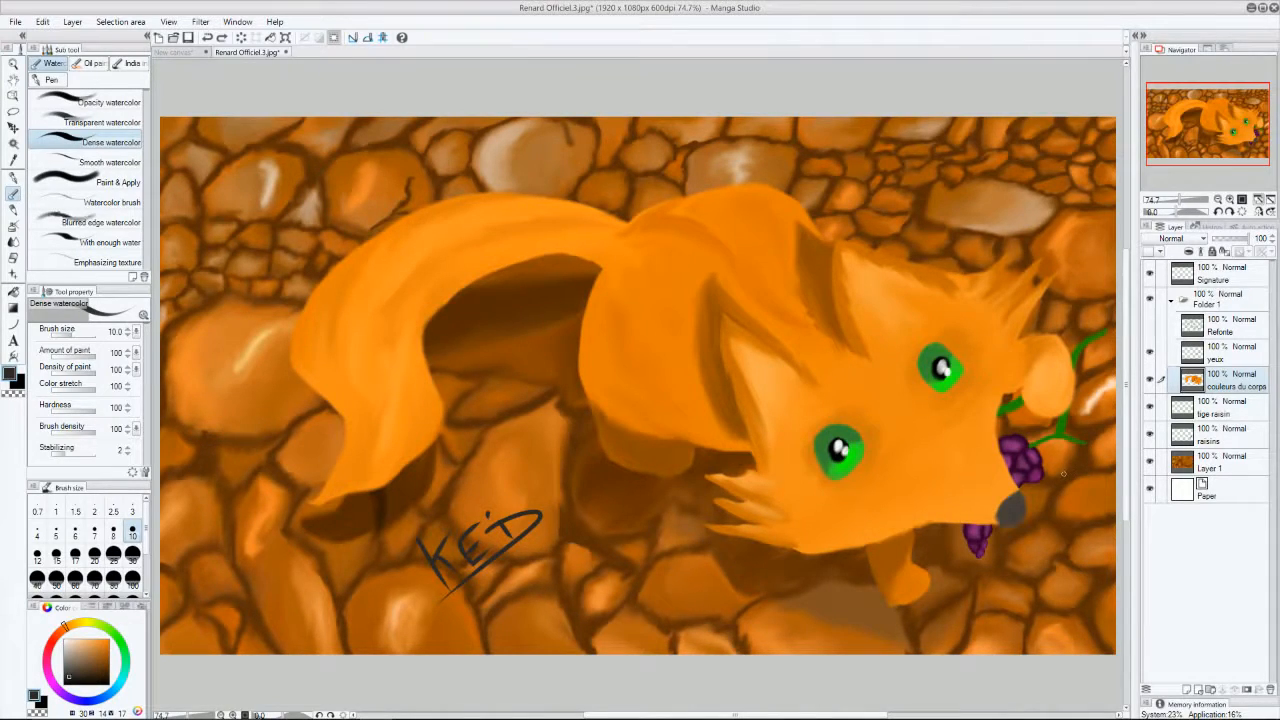
- Circle the highlights on three background stones around the fox's tail and signature, and undo all the marks
mouse_move(577, 514)
left_mouse_down()
mouse_move(592, 512)
mouse_move(557, 539)
mouse_move(612, 518)
left_mouse_up()
key("ctrl+z")
key("ctrl+z")
mouse_move(230, 322)
left_mouse_down()
mouse_move(300, 328)
mouse_move(250, 306)
left_mouse_up()
left_click_drag(274, 148, 232, 182)
mouse_move(374, 596)
left_mouse_down()
mouse_move(369, 634)
mouse_move(398, 586)
mouse_move(364, 604)
left_mouse_up()
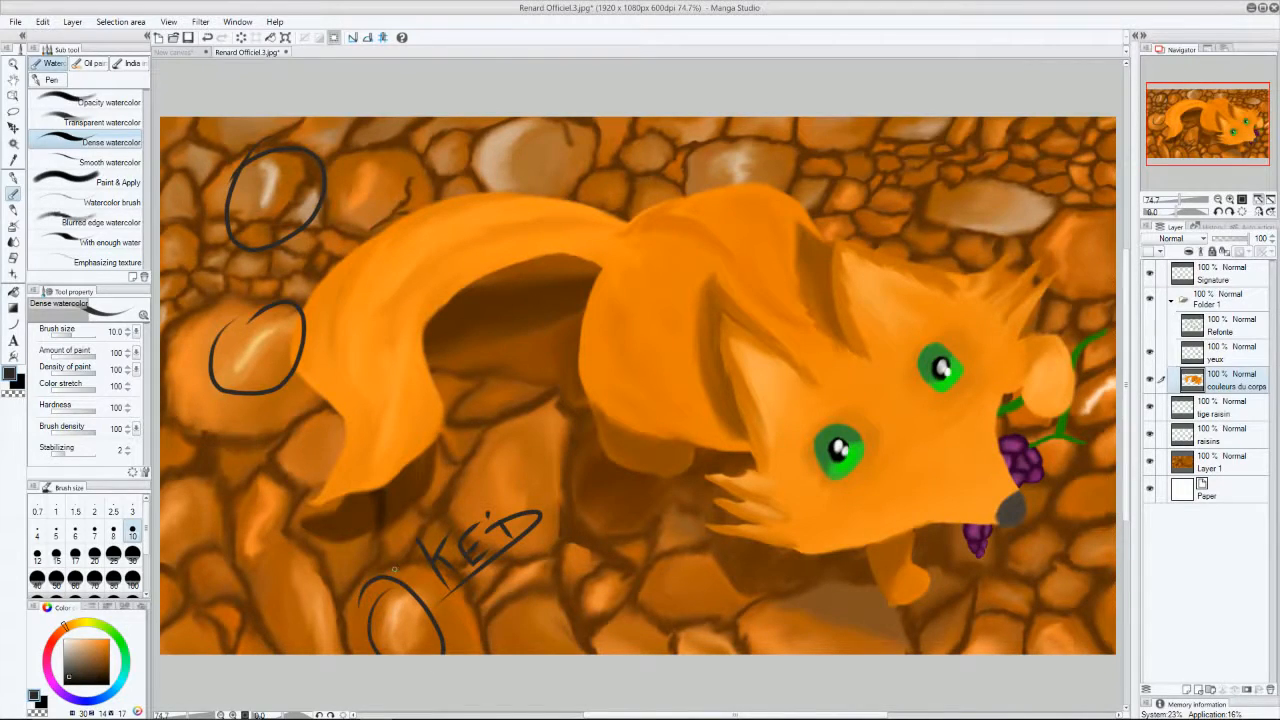
key("ctrl+z")
key("ctrl+z")
key("ctrl+z")
key("ctrl+z")
key("ctrl+z")
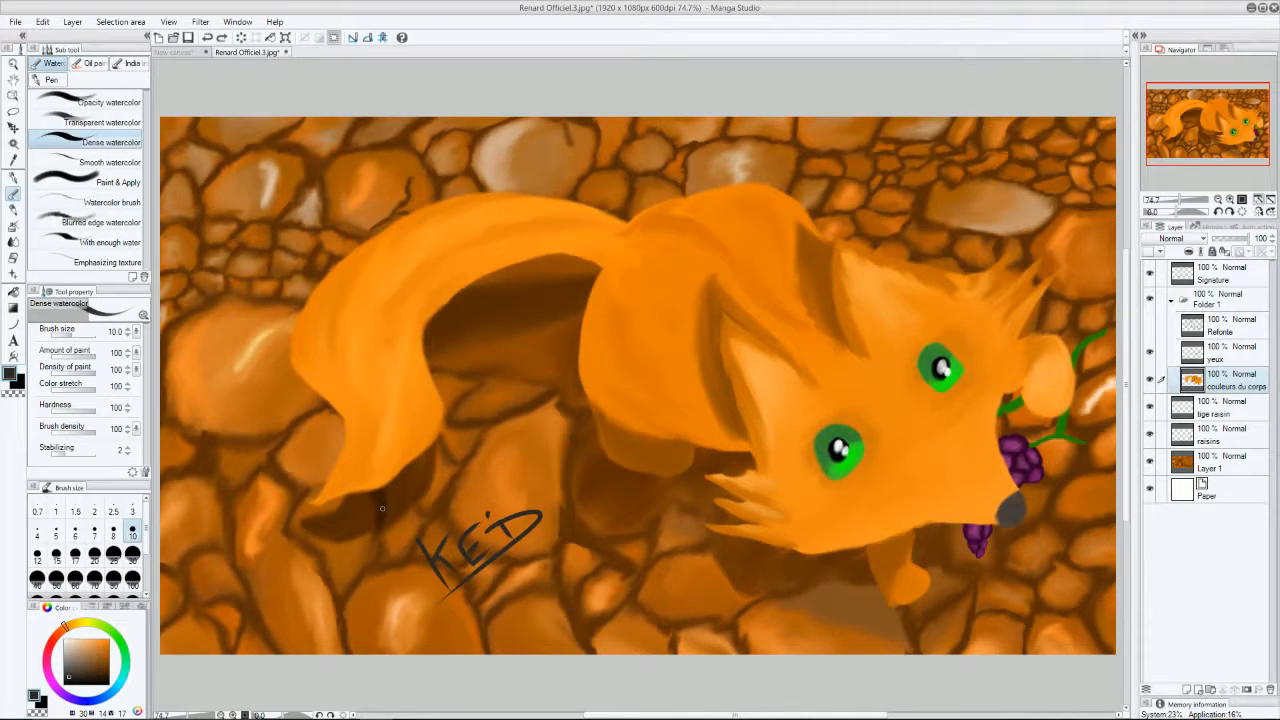
- Hide the stone background on Layer 1 and add a new layer directly above the Paper layer
left_click(1149, 460)
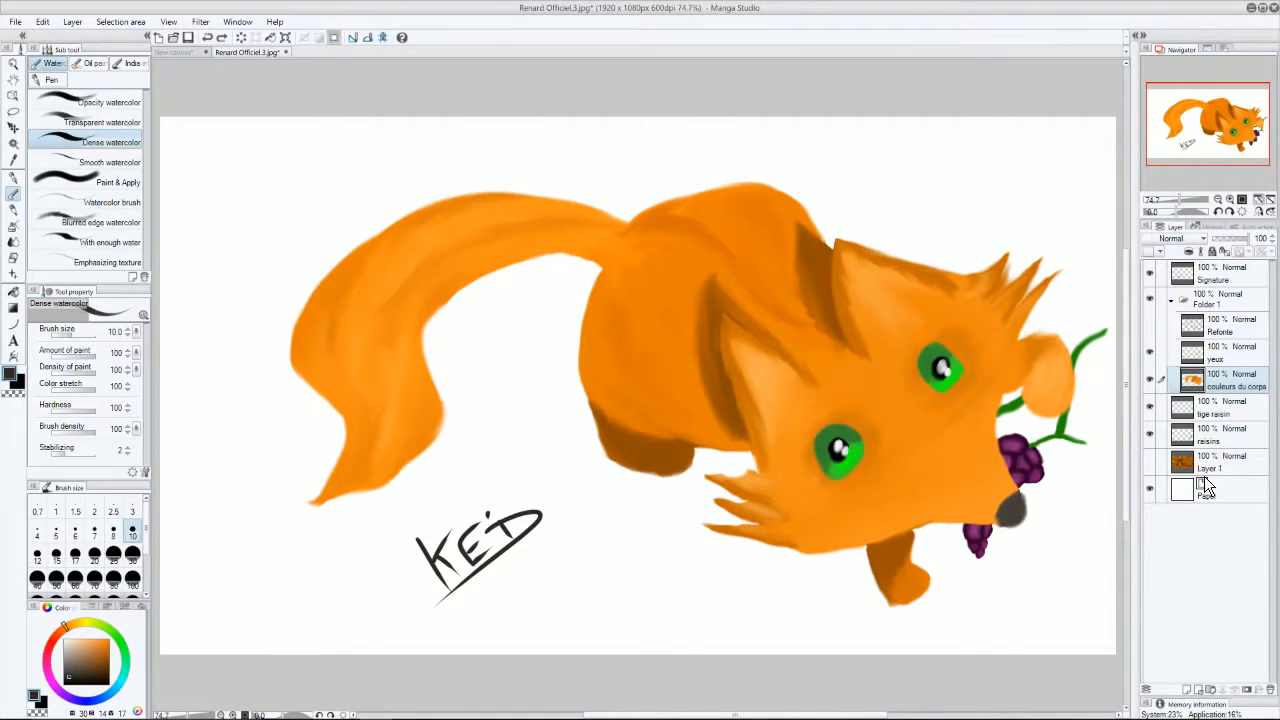
left_click(1187, 690)
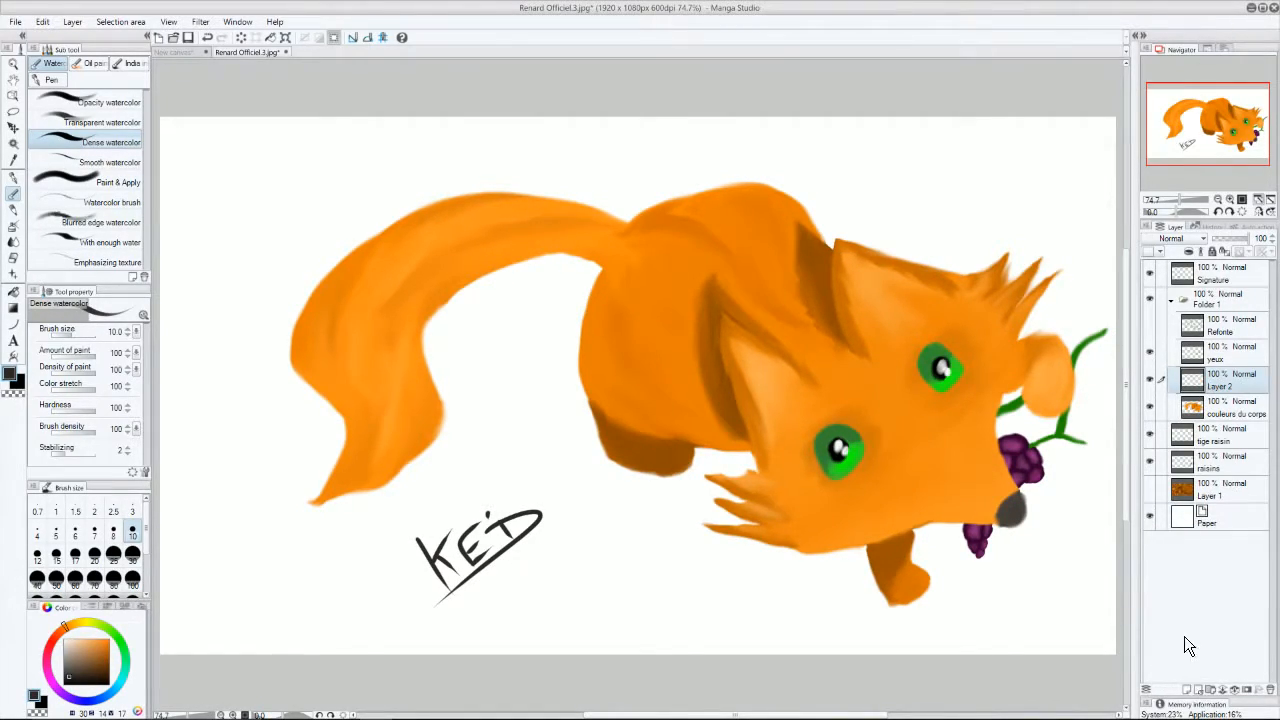
left_click_drag(1232, 386, 1225, 503)
- Sample an orange-brown from the stone background, and make the new layer active with Layer 1 hidden
left_click(1215, 463)
left_click(1150, 463)
left_click(685, 589, "alt")
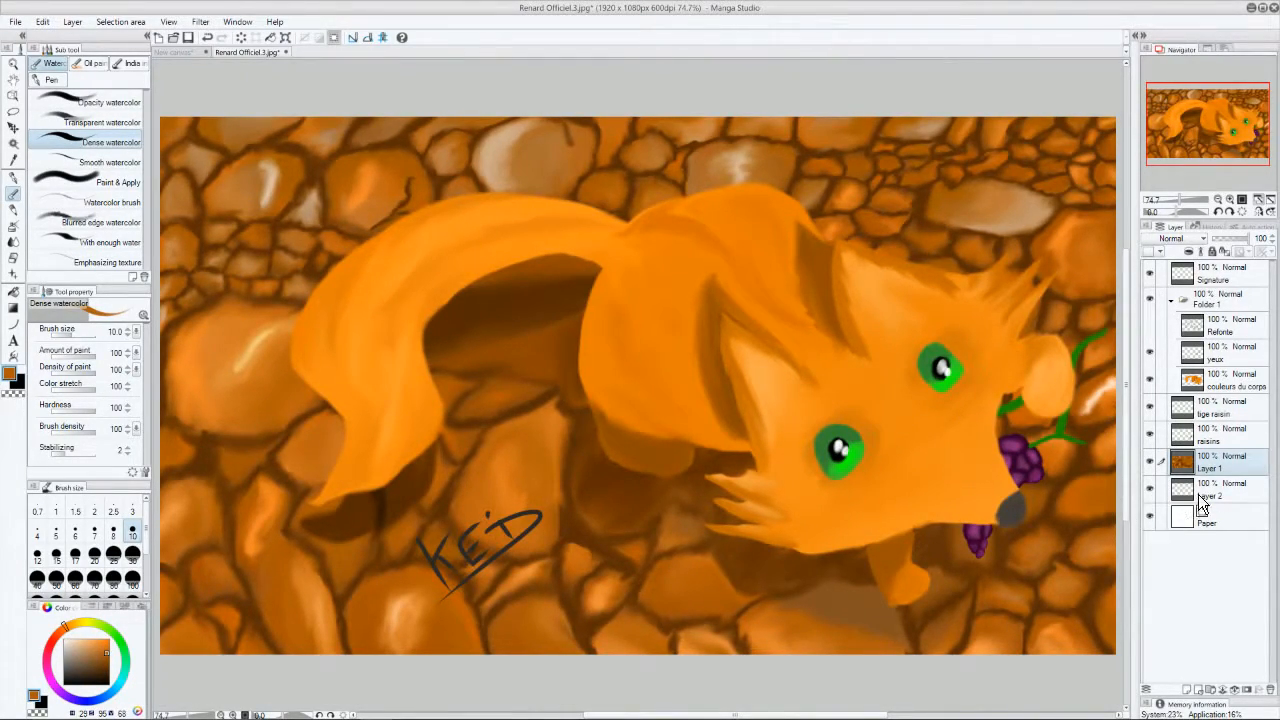
left_click(1207, 496)
left_click(1150, 463)
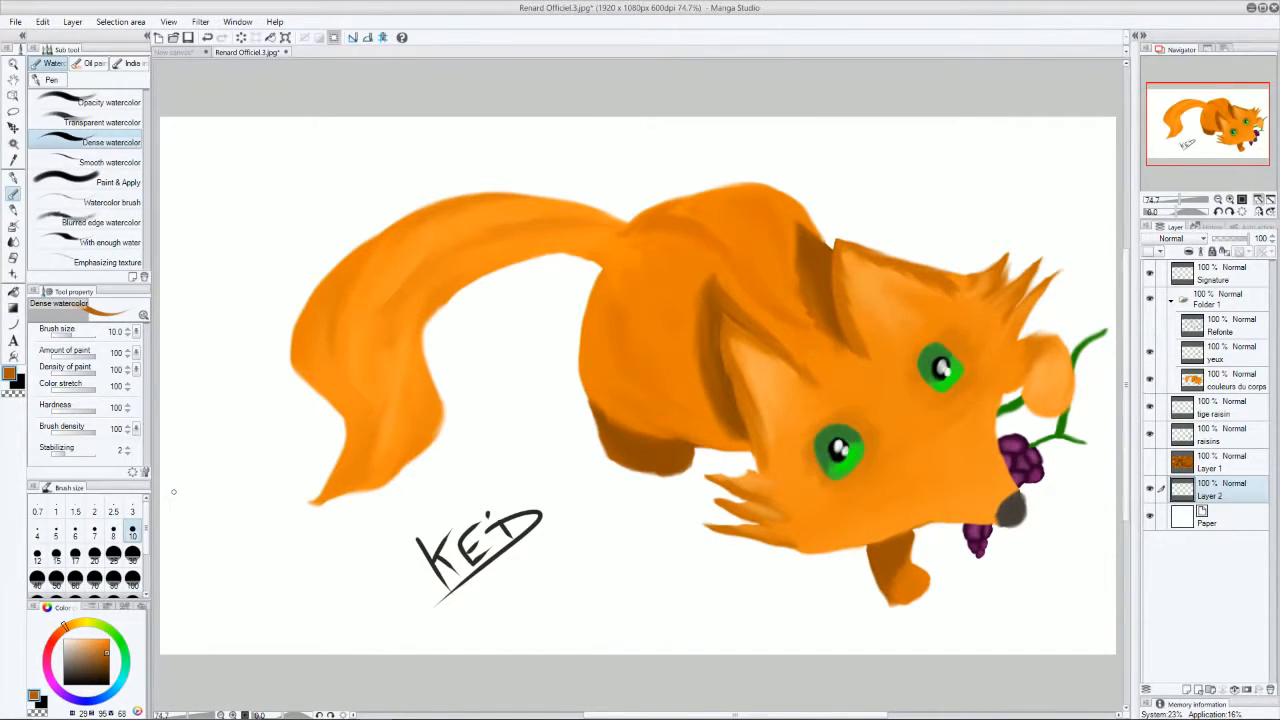
- Outline a rock below the fox's tail in the sampled orange-brown and fill it with the same colour
mouse_move(160, 520)
left_mouse_down()
mouse_move(260, 494)
mouse_move(321, 510)
mouse_move(202, 619)
left_mouse_up()
key("g")
left_click(234, 563)
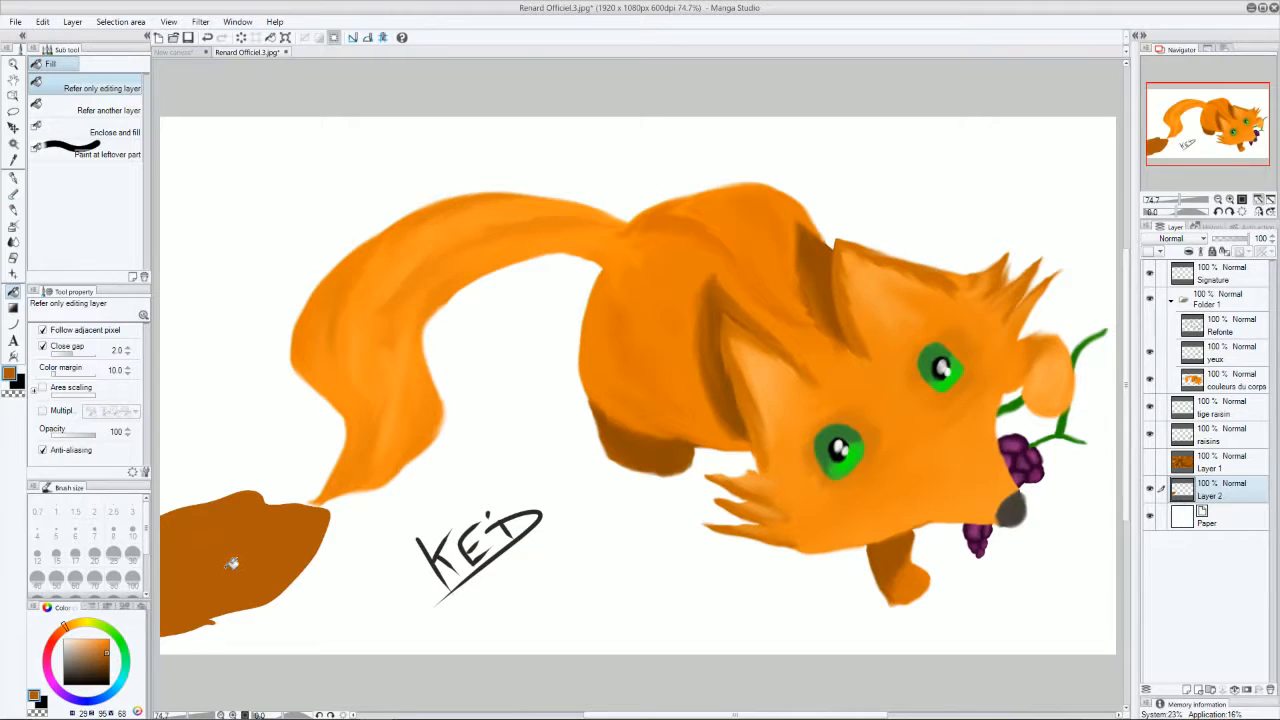
- Outline the rock's shaded side in a darker brown with Dense watercolor and fill it with that colour
left_click(13, 194)
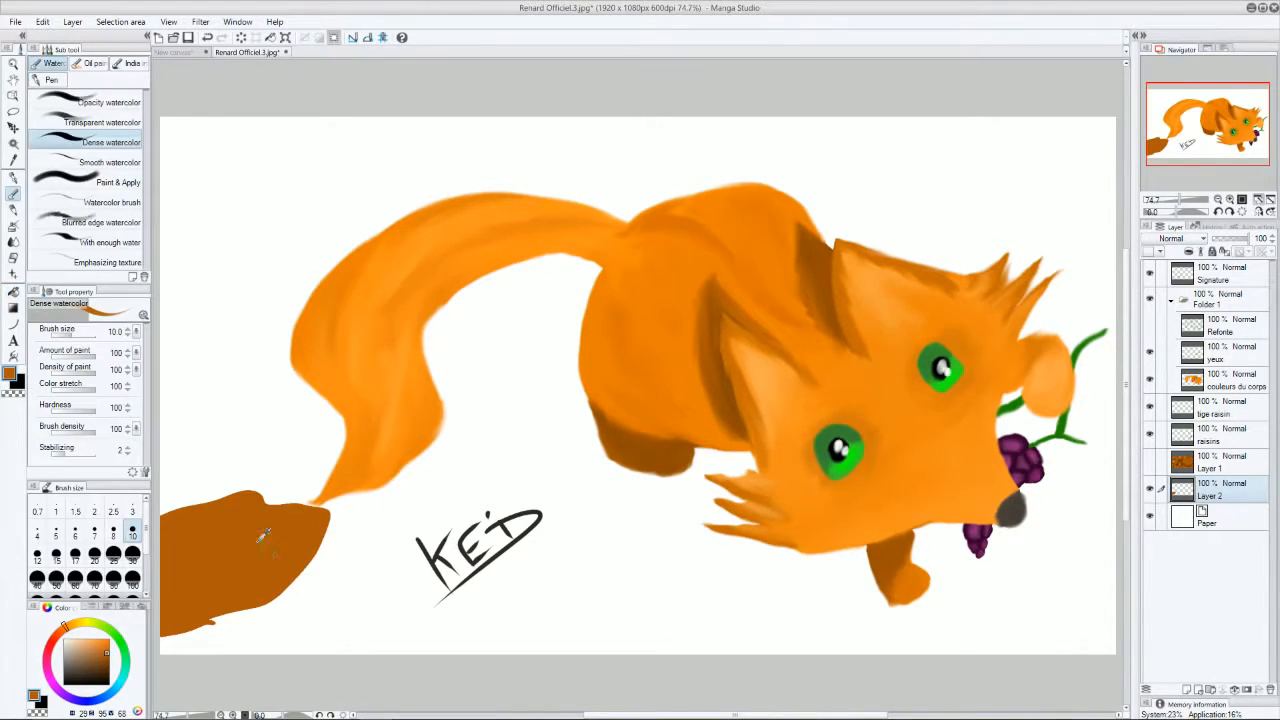
left_click_drag(106, 657, 110, 663)
left_click_drag(329, 514, 315, 654)
left_click(13, 292)
left_click(279, 617)
left_click(320, 596)
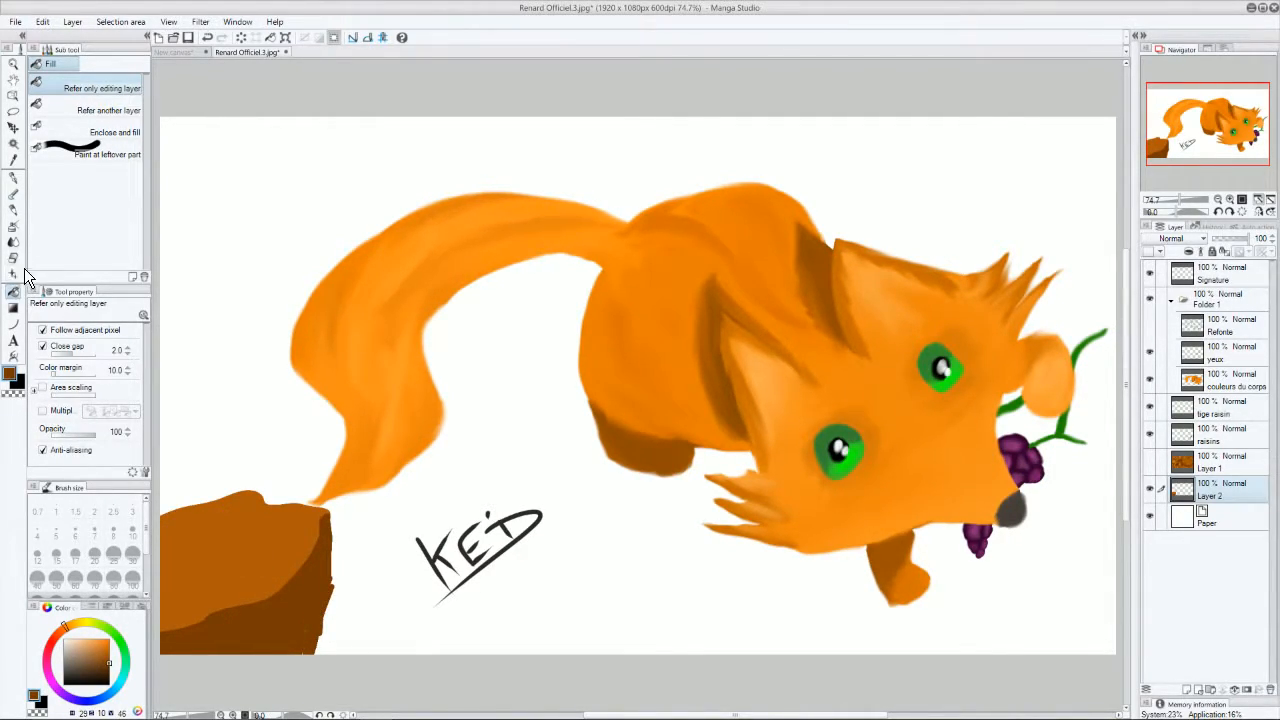
- Smudge the rock's upper and outer edges using the Finger tip tool at size 25
key("b")
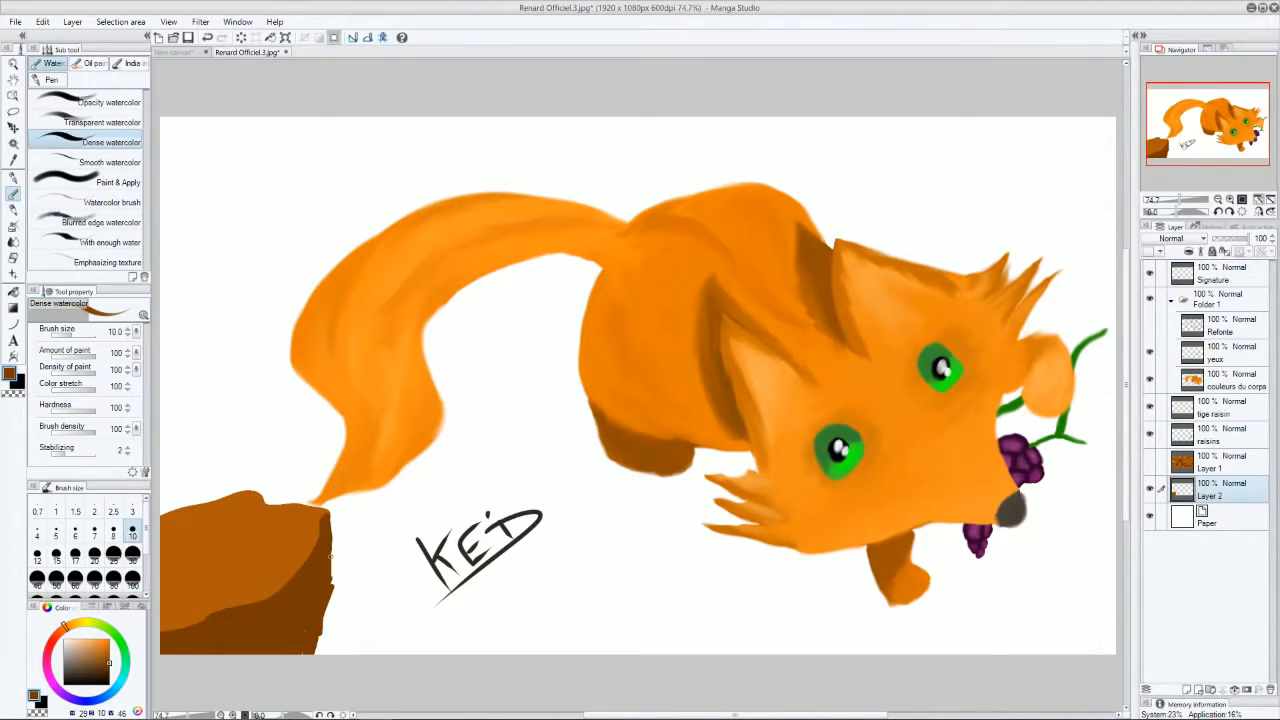
key("b")
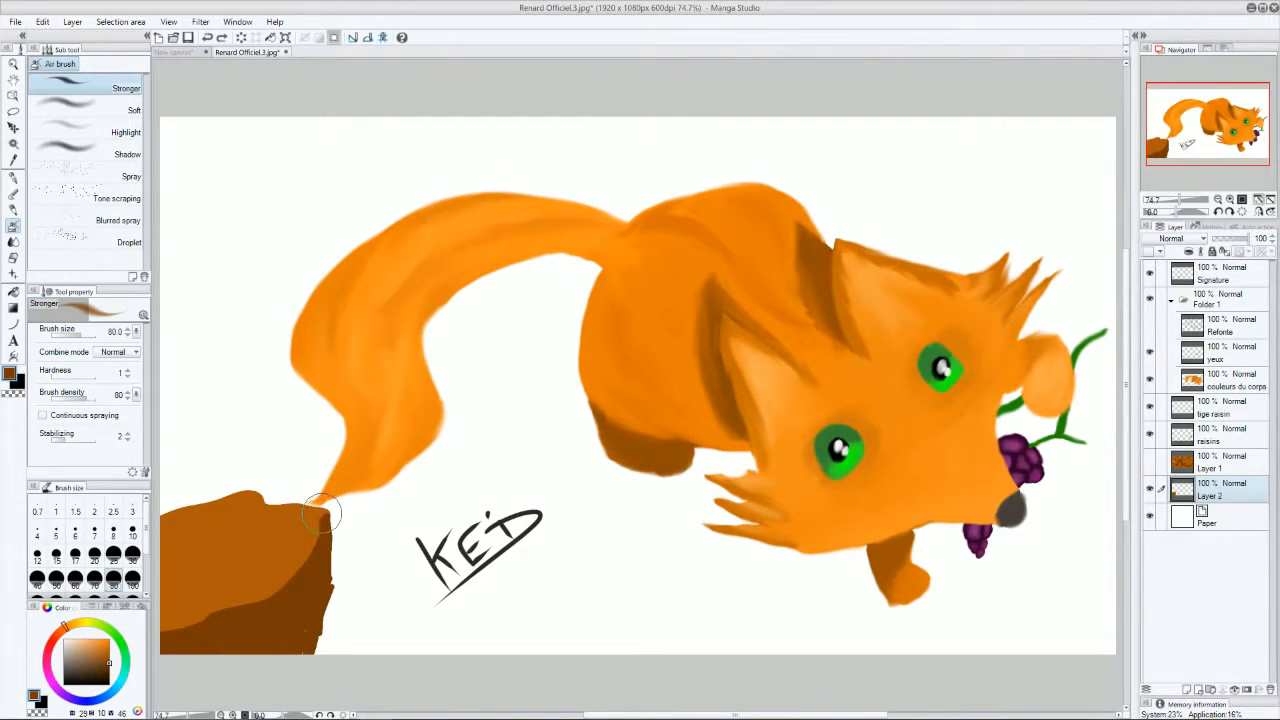
key("j")
mouse_move(322, 518)
left_mouse_down()
mouse_move(271, 600)
mouse_move(161, 633)
mouse_move(296, 575)
mouse_move(325, 520)
mouse_move(339, 580)
mouse_move(341, 555)
mouse_move(316, 650)
left_mouse_up()
mouse_move(310, 494)
left_mouse_down()
mouse_move(250, 488)
mouse_move(193, 497)
mouse_move(219, 492)
mouse_move(187, 516)
mouse_move(222, 503)
mouse_move(193, 503)
mouse_move(260, 493)
mouse_move(200, 520)
left_mouse_up()
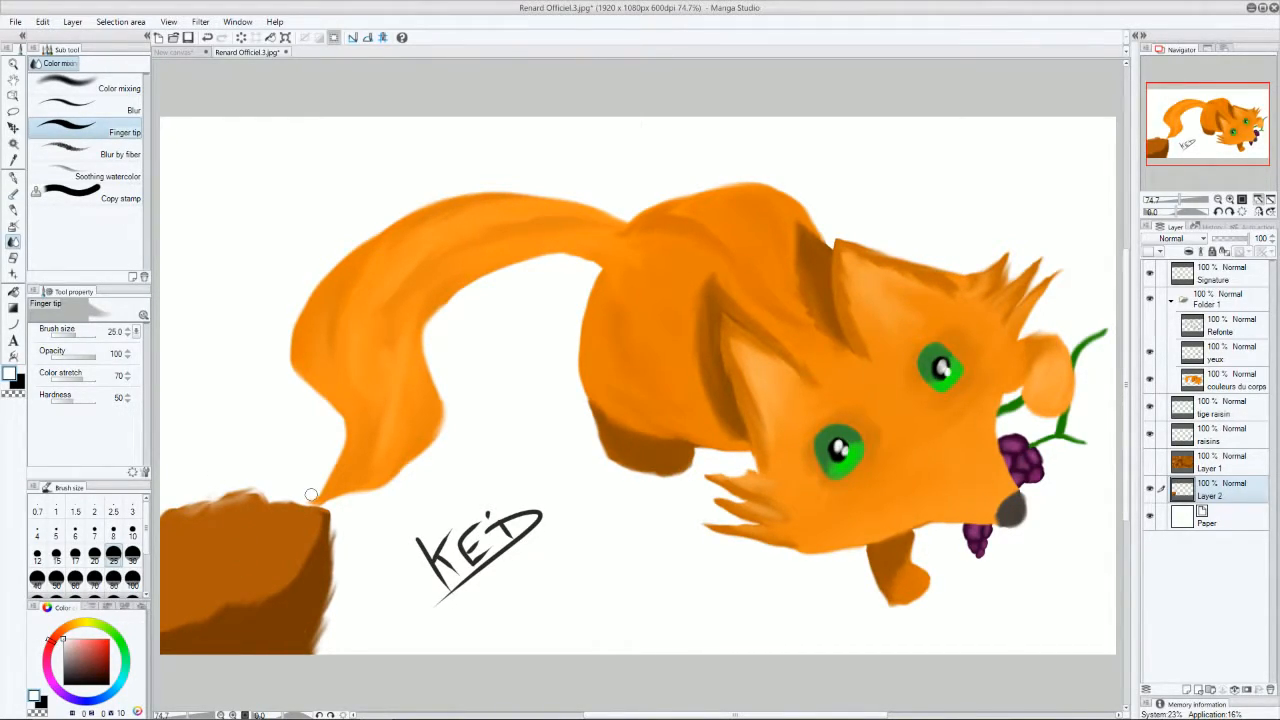
- Paste five copies of the rock and arrange them into a stone pile behind the fox's tail
key("ctrl+c")
key("ctrl+v")
left_click_drag(293, 544, 422, 540)
key("ctrl+v")
left_click_drag(288, 544, 404, 420)
key("ctrl+v")
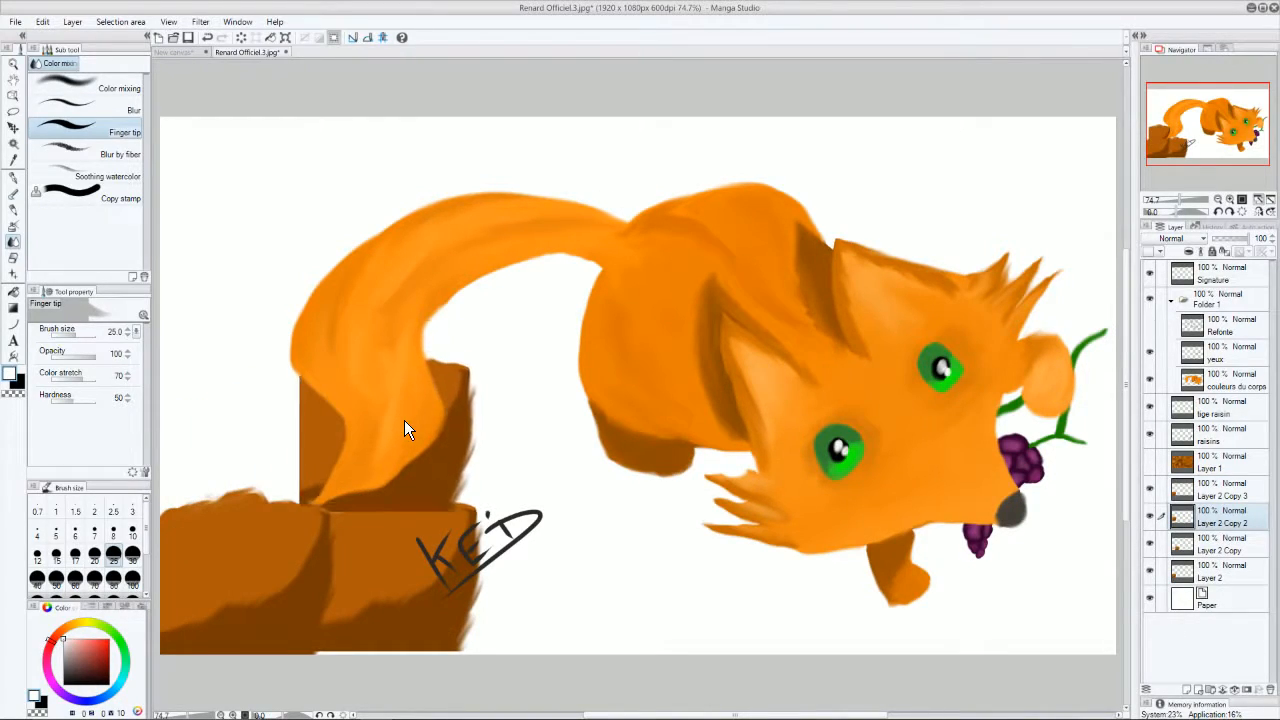
key("ctrl+v")
left_click_drag(248, 548, 236, 452)
key("ctrl+v")
left_click_drag(256, 522, 252, 326)
left_click_drag(258, 574, 488, 468)
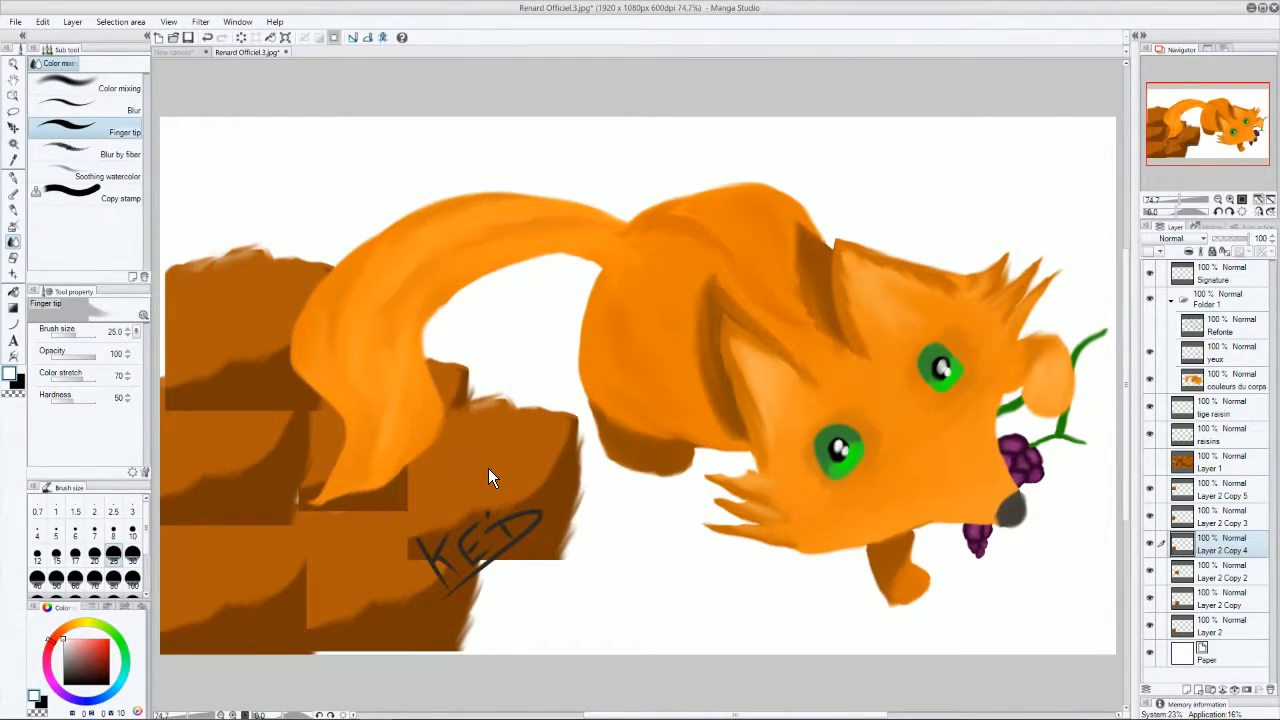
- Undo all the pasted rock copies and their placement
key("ctrl+z")
key("ctrl+z")
key("ctrl+z")
key("ctrl+z")
key("ctrl+z")
key("ctrl+z")
key("ctrl+z")
key("ctrl+z")
key("ctrl+z")
key("ctrl+z")
key("ctrl+z")
key("ctrl+z")
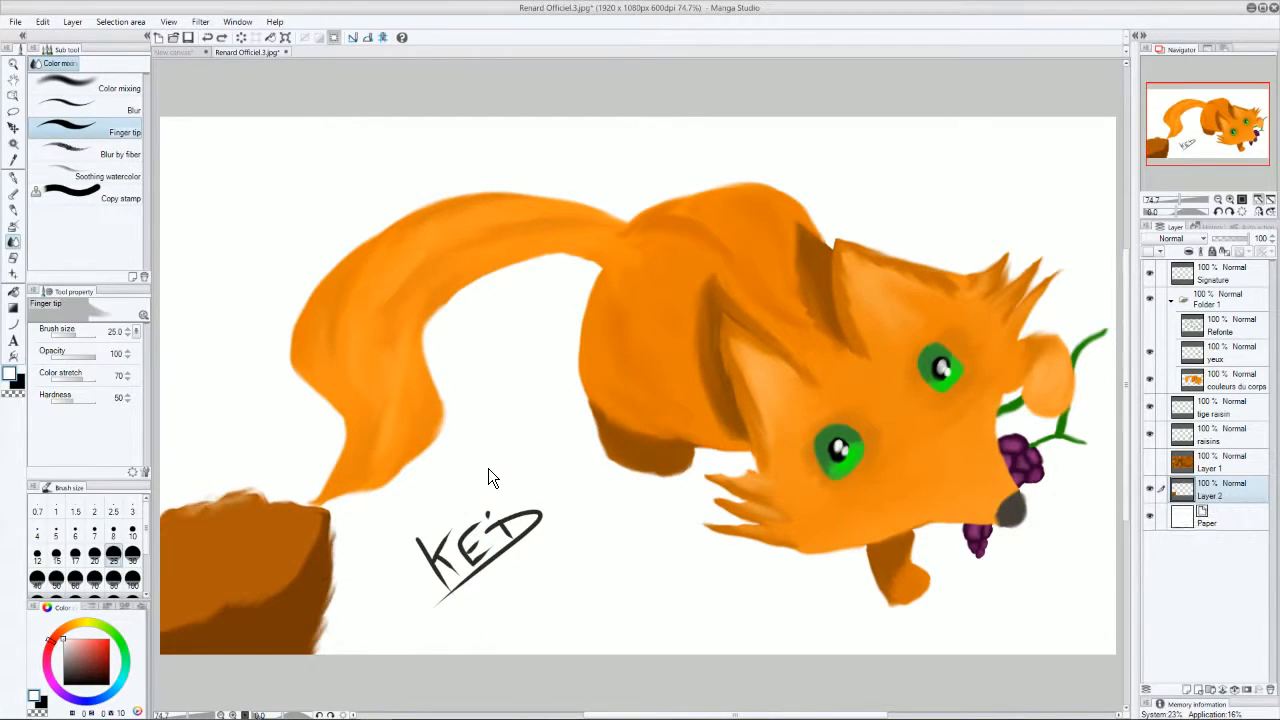
- Undo the smudging on the rock and the last fill on its shaded side
key("ctrl+z")
key("ctrl+z")
key("ctrl+z")
key("ctrl+z")
key("ctrl+z")
key("ctrl+z")
key("ctrl+z")
key("ctrl+z")
key("ctrl+z")
key("ctrl+z")
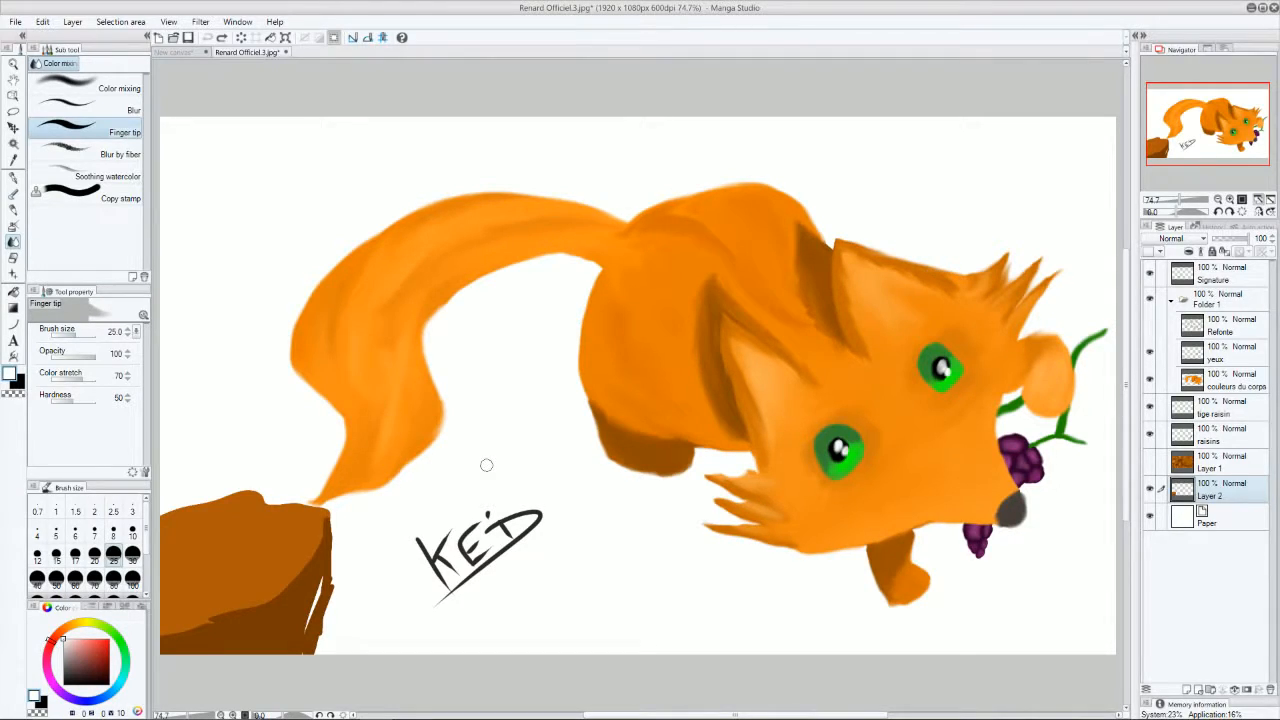
- Create a new FULL HD canvas of 1920 x 1080 px at 600 dpi
left_click(15, 21)
left_click(60, 45)
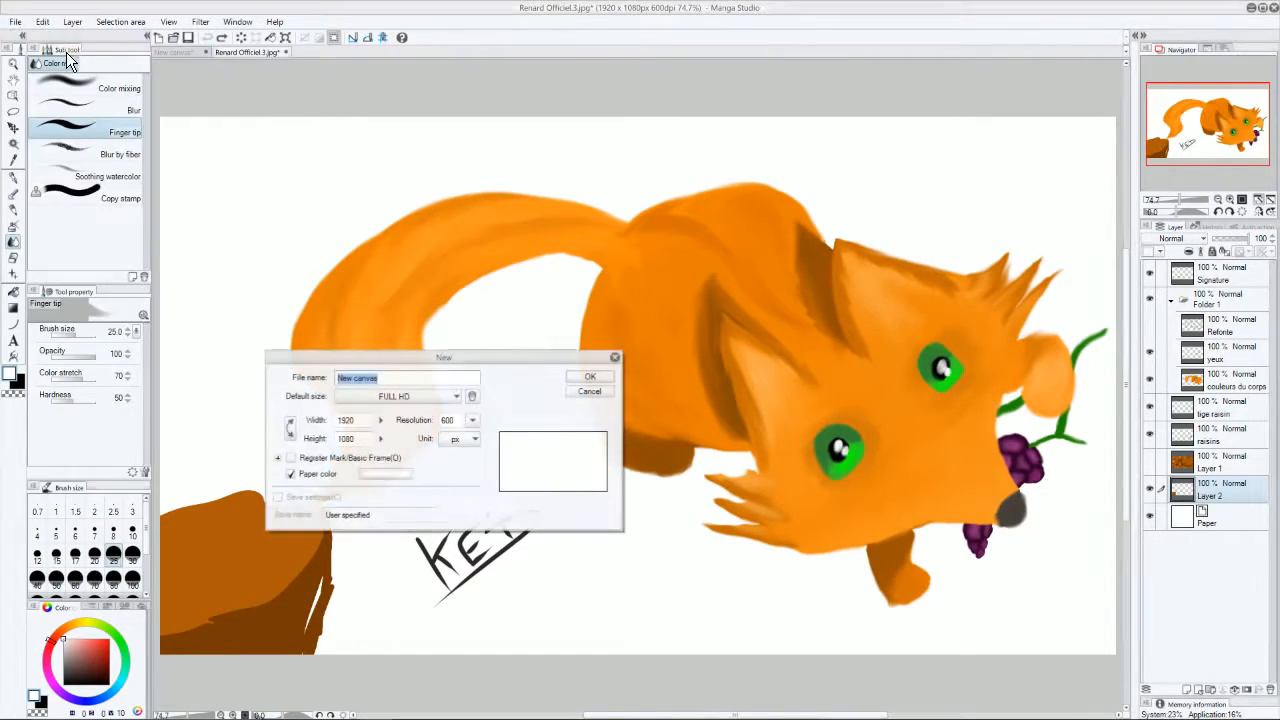
left_click(588, 377)
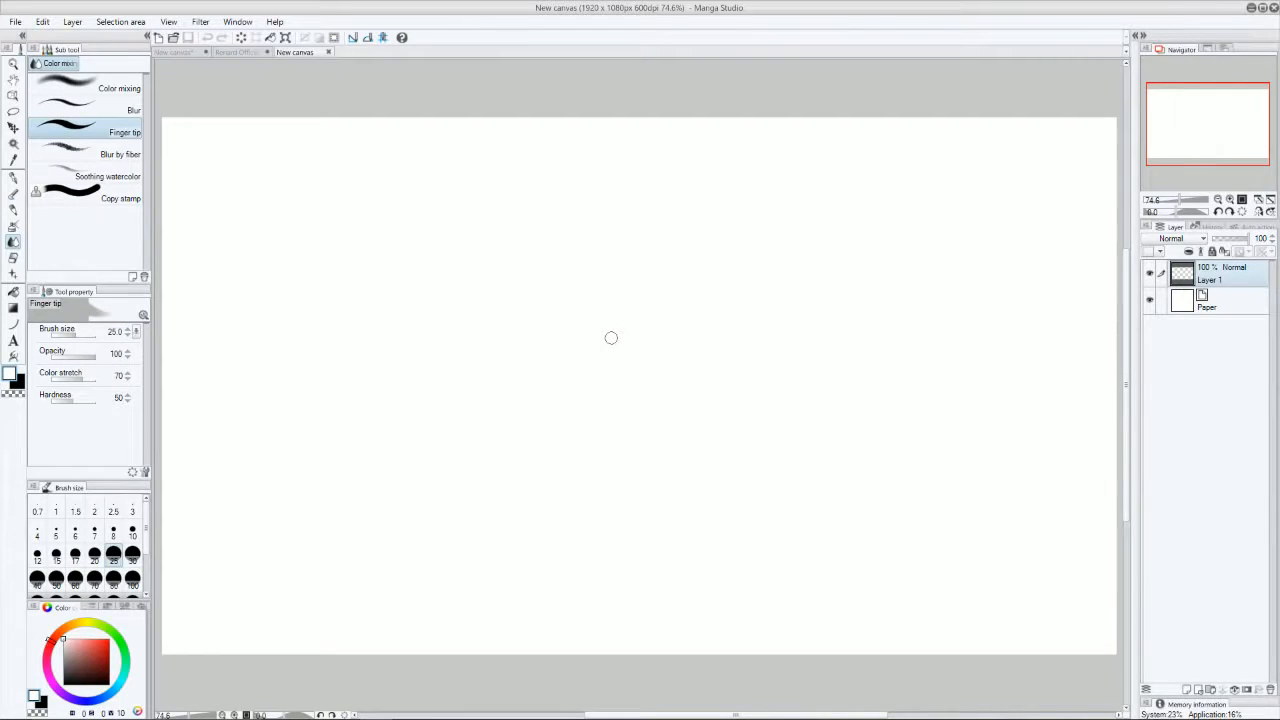
- Switch to the Turnip pen, try drawing an ear in muted reddish brown, and undo the stroke
left_click(80, 663)
key("b")
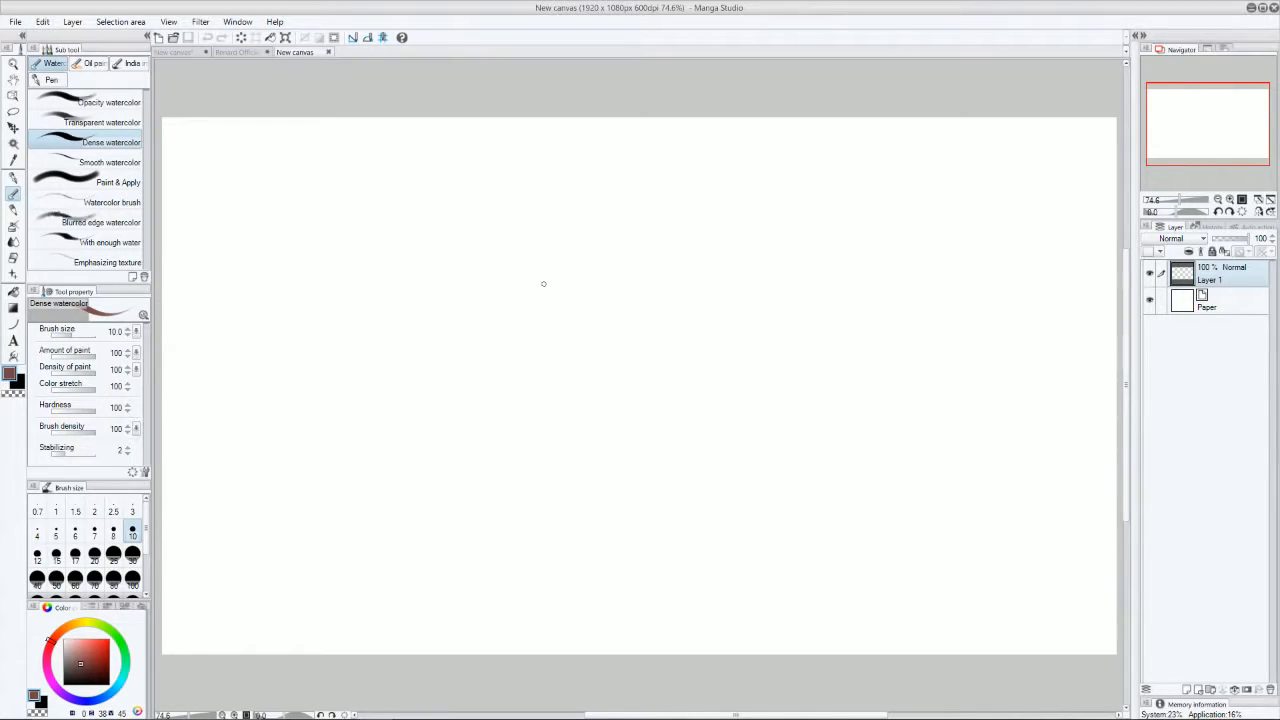
left_click(16, 175)
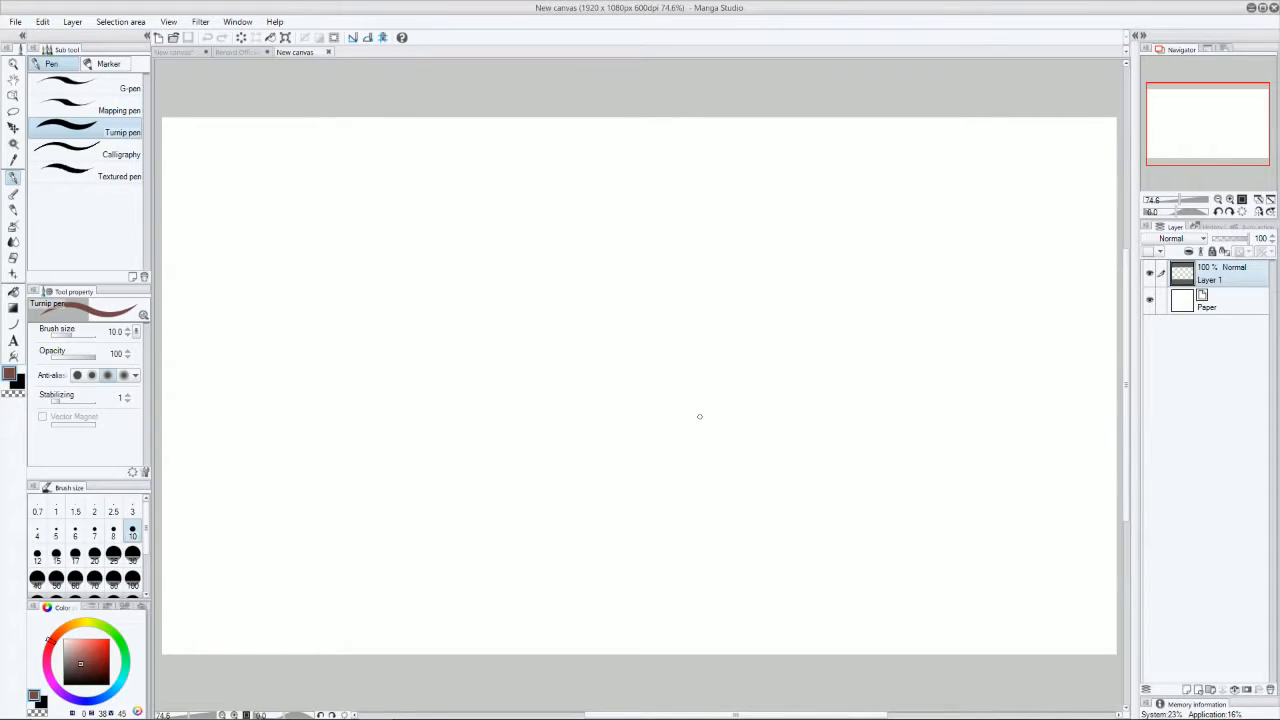
left_click_drag(618, 425, 673, 402)
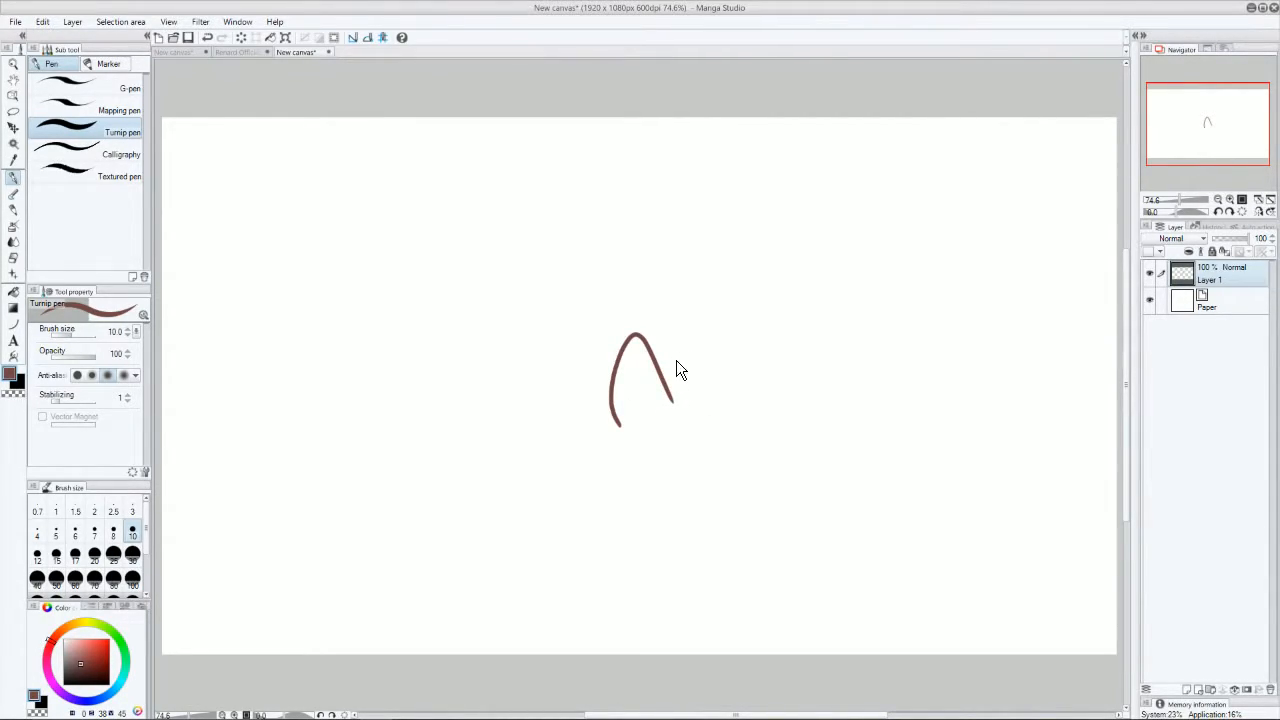
key("ctrl+z")
- Sketch the fox's two pointed ears in black with the Turnip pen, replacing the second rounded ear
left_click(66, 683)
left_click_drag(548, 378, 620, 315)
left_click_drag(727, 297, 820, 270)
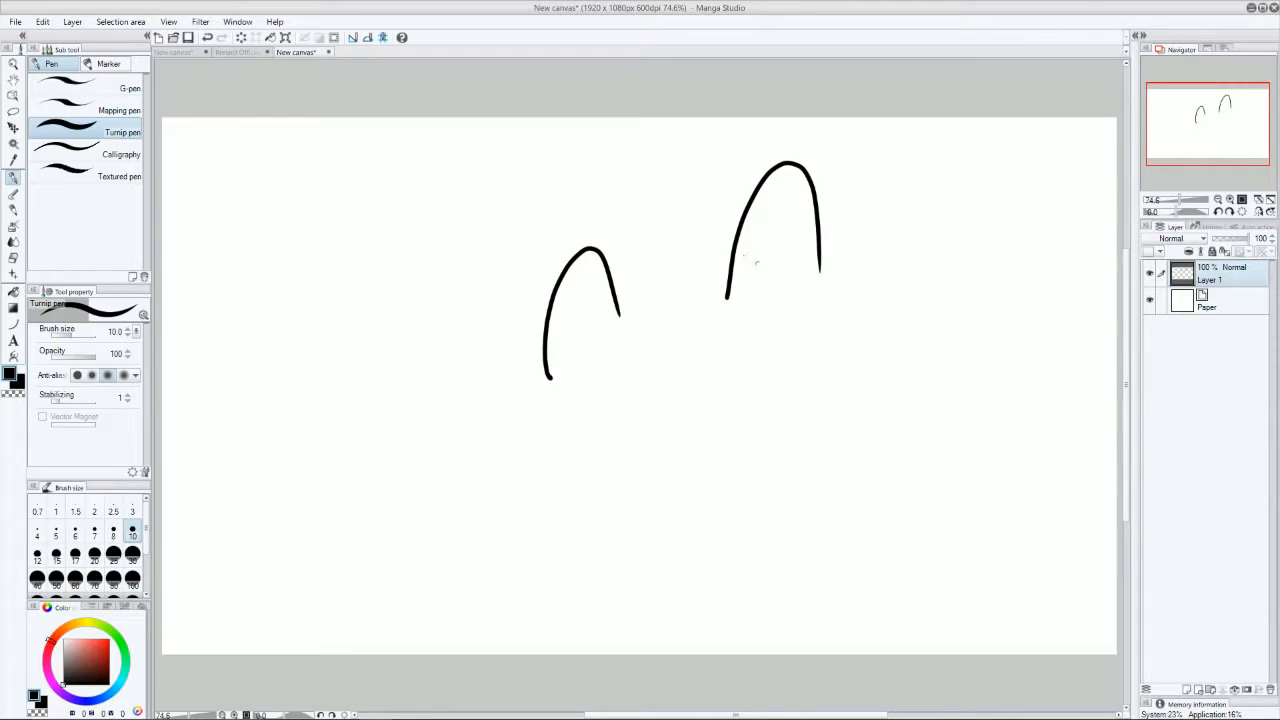
key("ctrl+z")
mouse_move(709, 293)
left_mouse_down()
mouse_move(719, 206)
mouse_move(798, 274)
left_mouse_up()
mouse_move(549, 376)
left_mouse_down()
mouse_move(584, 240)
mouse_move(628, 334)
left_mouse_up()
left_click_drag(586, 250, 633, 306)
left_click_drag(548, 370, 577, 438)
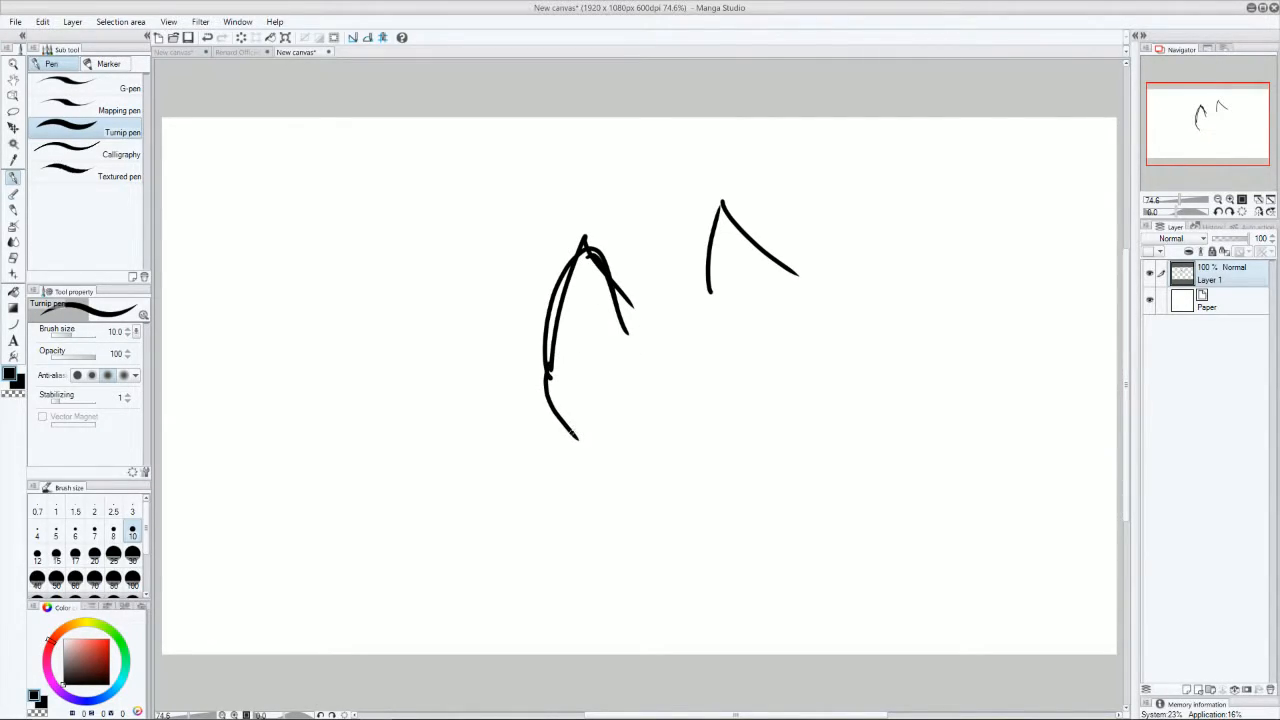
- Sketch the sides of the fox's face with jagged fur tufts on both cheeks and the lower jaw line
mouse_move(549, 375)
left_mouse_down()
mouse_move(533, 423)
mouse_move(503, 445)
mouse_move(523, 443)
mouse_move(490, 471)
mouse_move(558, 446)
mouse_move(504, 492)
mouse_move(542, 497)
mouse_move(533, 540)
mouse_move(723, 514)
mouse_move(808, 535)
left_mouse_up()
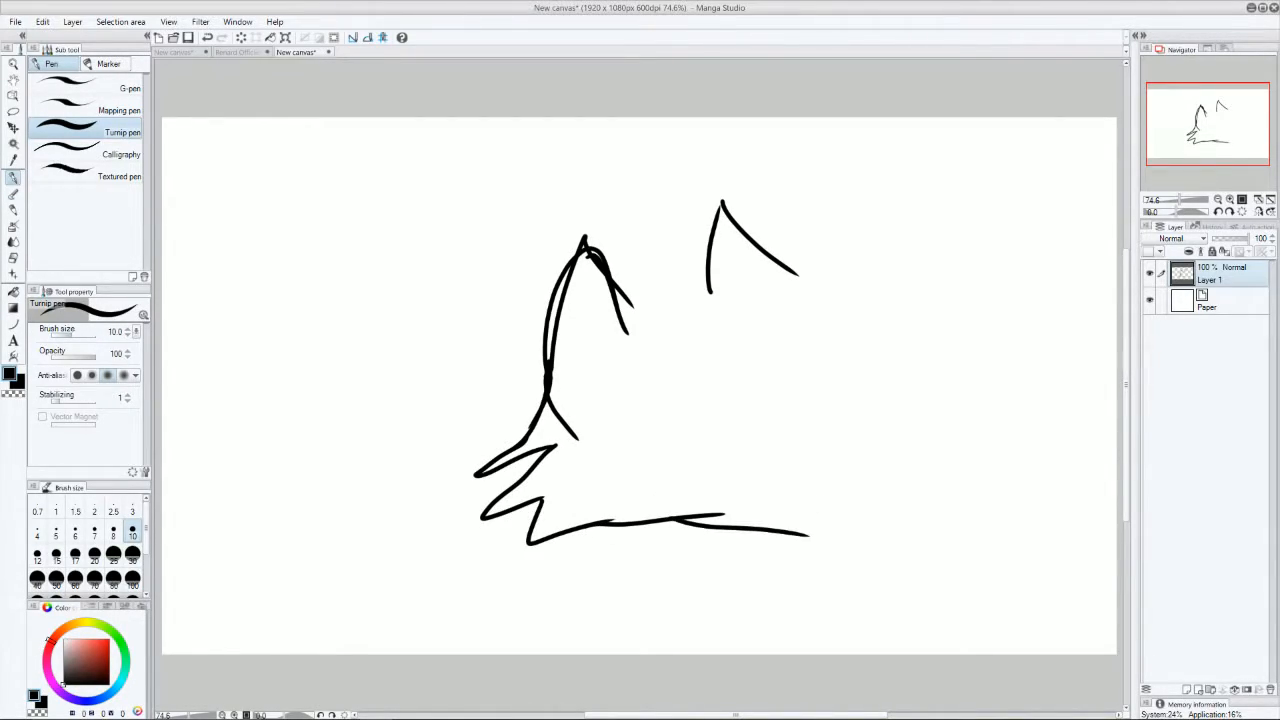
mouse_move(797, 276)
left_mouse_down()
mouse_move(898, 259)
mouse_move(839, 312)
mouse_move(900, 275)
mouse_move(862, 338)
mouse_move(912, 290)
left_mouse_up()
mouse_move(889, 337)
left_mouse_down()
mouse_move(836, 418)
mouse_move(818, 504)
mouse_move(849, 572)
left_mouse_up()
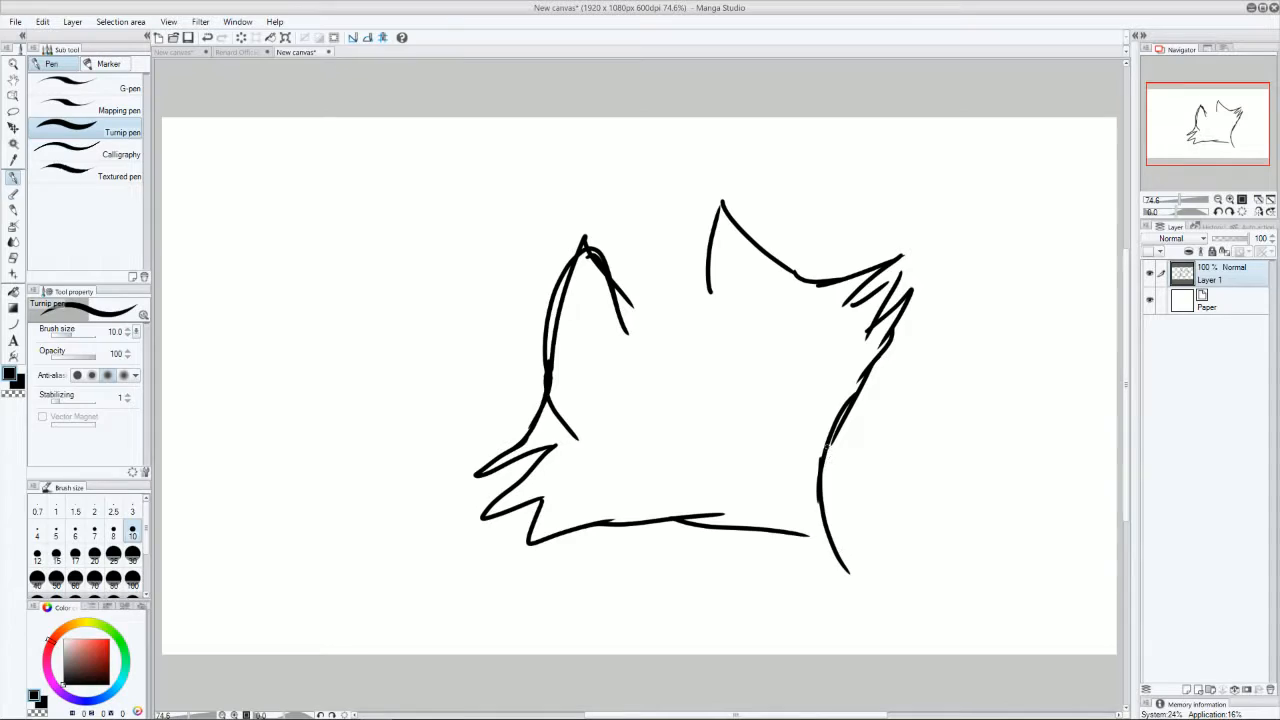
- Draw the fox's tapered muzzle ending in a rounded nose with two nostrils
left_click_drag(680, 518, 814, 568)
left_click_drag(825, 422, 858, 498)
mouse_move(828, 448)
left_mouse_down()
mouse_move(852, 489)
mouse_move(855, 546)
mouse_move(803, 590)
left_mouse_up()
left_click_drag(860, 557, 804, 589)
left_click_drag(808, 535, 776, 531)
left_click_drag(821, 468, 842, 562)
mouse_move(846, 497)
left_mouse_down()
mouse_move(818, 511)
mouse_move(796, 563)
mouse_move(846, 498)
mouse_move(846, 546)
left_mouse_up()
left_click(823, 554)
- Try a forehead line between the two ears, and undo it together with the nostrils
left_click_drag(618, 300, 708, 263)
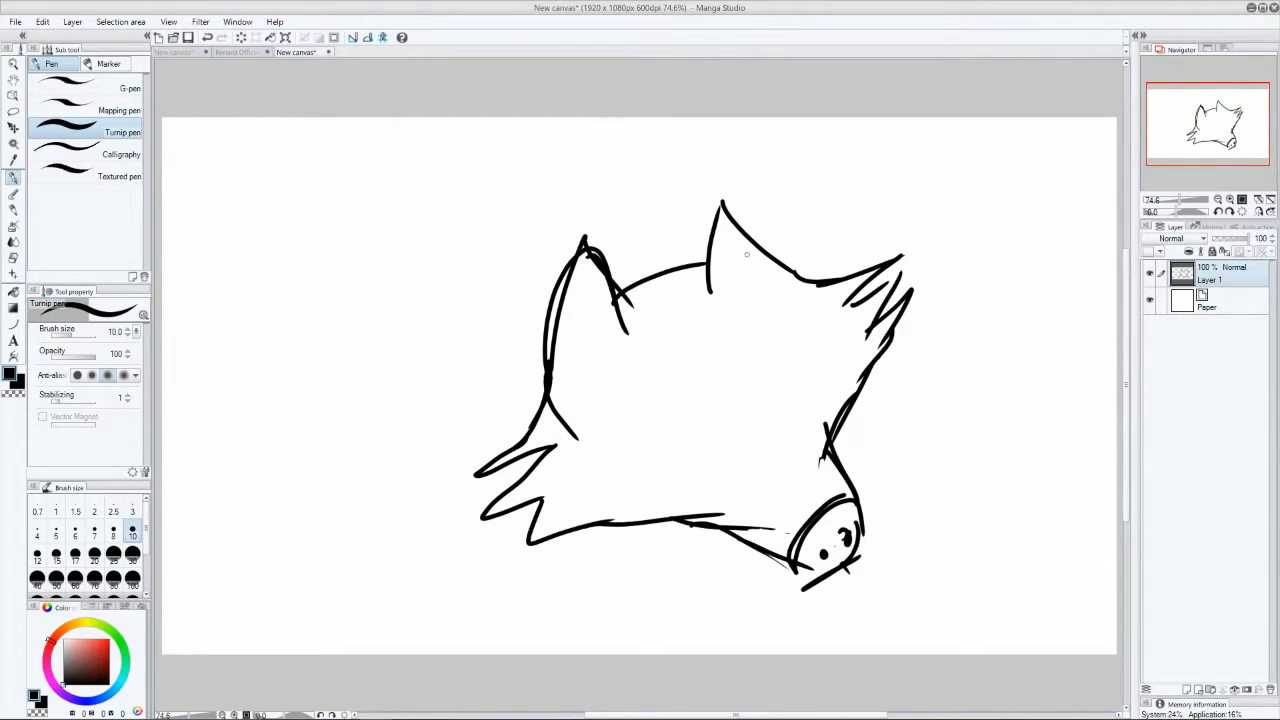
key("ctrl+z")
key("ctrl+z")
key("ctrl+z")
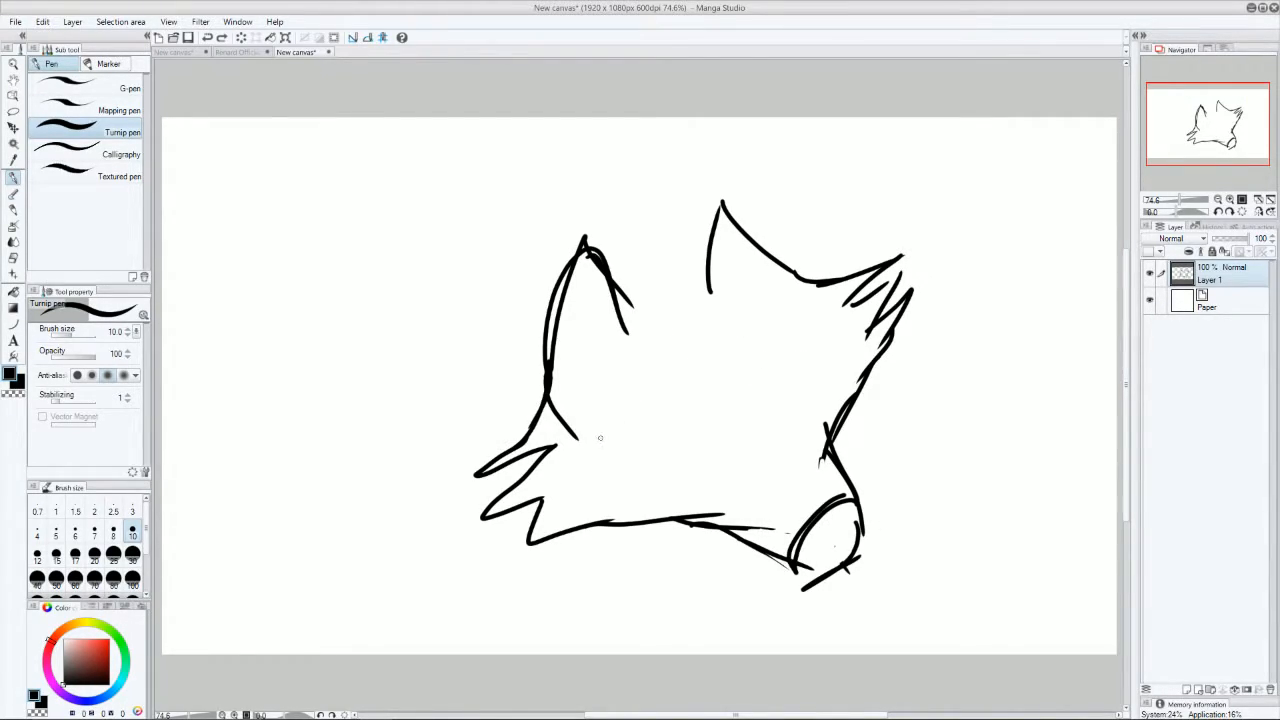
- Try sketching narrow almond-shaped eyes with pupils on the fox's face
left_click_drag(598, 442, 688, 398)
left_click_drag(598, 444, 696, 400)
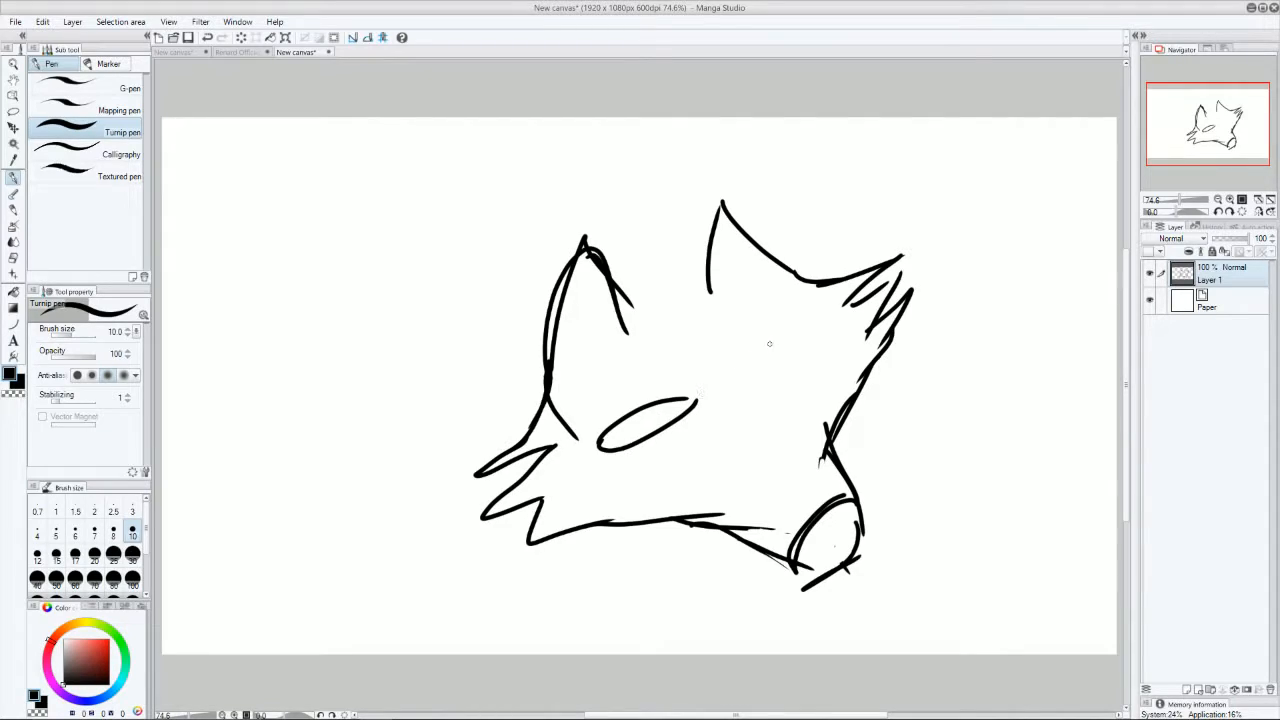
mouse_move(756, 370)
left_mouse_down()
mouse_move(828, 336)
mouse_move(754, 374)
mouse_move(828, 338)
mouse_move(792, 354)
left_mouse_up()
left_click_drag(636, 419, 637, 420)
mouse_move(761, 361)
left_mouse_down()
mouse_move(798, 351)
mouse_move(742, 373)
mouse_move(776, 375)
left_mouse_up()
mouse_move(793, 353)
left_mouse_down()
mouse_move(828, 335)
mouse_move(675, 414)
mouse_move(693, 399)
mouse_move(605, 429)
mouse_move(621, 429)
mouse_move(589, 465)
mouse_move(709, 391)
left_mouse_up()
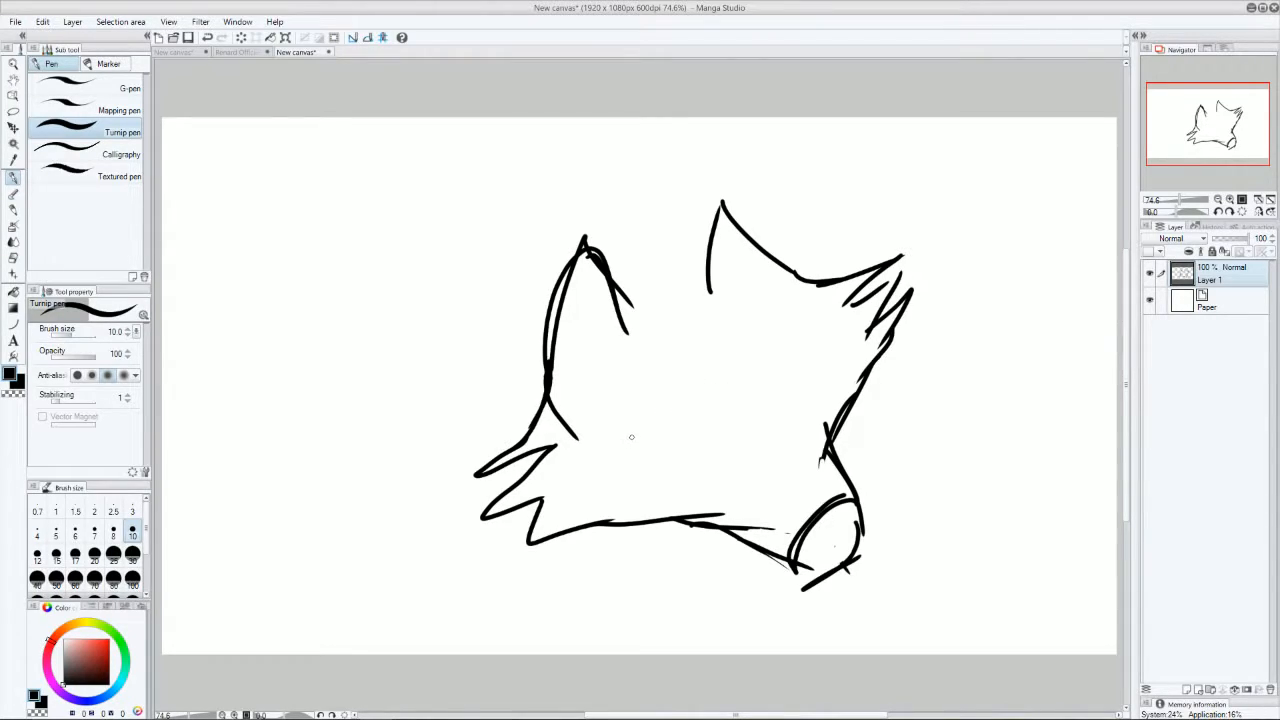
- Draw two eyes with arched upper lids, straight lower lids, dark pupils and white highlights
mouse_move(621, 459)
left_mouse_down()
mouse_move(663, 427)
mouse_move(636, 390)
mouse_move(652, 425)
left_mouse_up()
mouse_move(744, 398)
left_mouse_down()
mouse_move(790, 362)
mouse_move(760, 356)
left_mouse_up()
mouse_move(636, 411)
left_mouse_down()
mouse_move(624, 430)
mouse_move(634, 418)
mouse_move(640, 428)
left_mouse_up()
mouse_move(752, 354)
left_mouse_down()
mouse_move(756, 372)
mouse_move(763, 350)
mouse_move(760, 366)
left_mouse_up()
left_click_drag(626, 424, 633, 419)
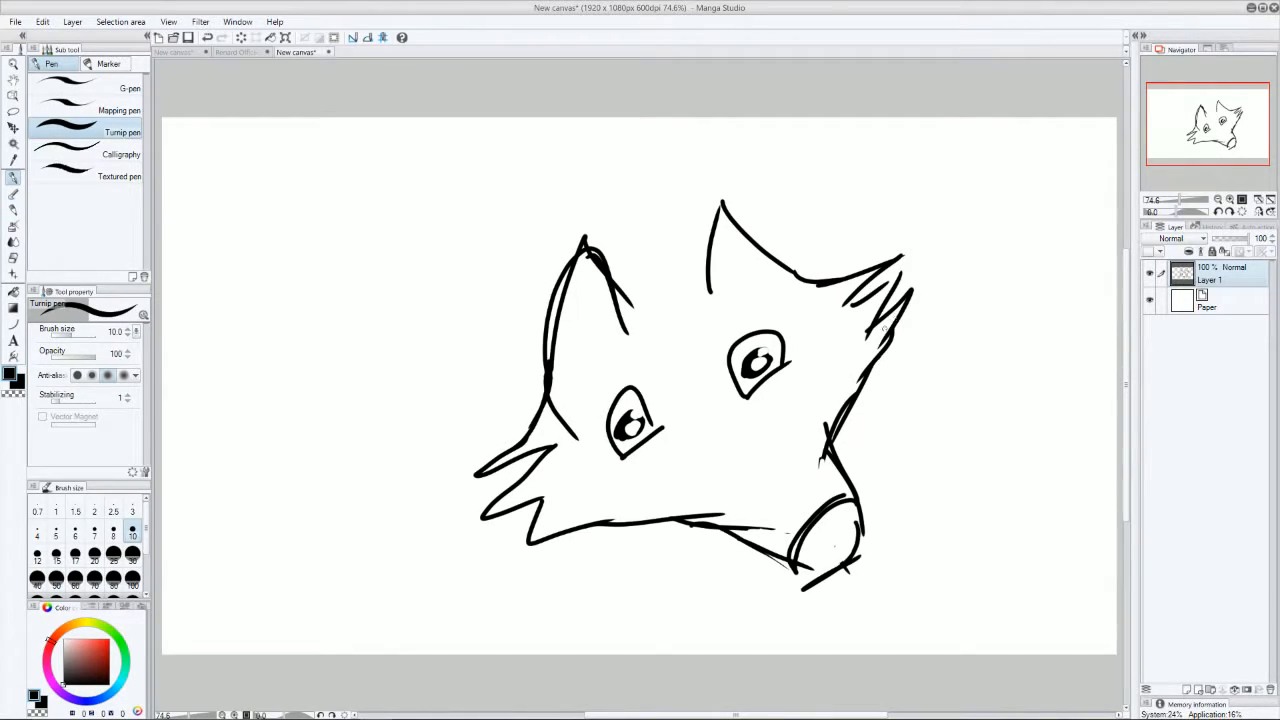
- Try a row of marks across the bridge of the fox's muzzle, and undo them
left_click(744, 447)
left_click(757, 435)
left_click(769, 423)
left_click_drag(782, 412, 704, 483)
key("ctrl+z")
key("ctrl+z")
key("ctrl+z")
key("ctrl+z")
- Try fur-marking lines above the fox's far eye and down along its muzzle, and undo them
mouse_move(709, 346)
left_mouse_down()
mouse_move(805, 300)
mouse_move(713, 352)
mouse_move(770, 458)
mouse_move(830, 498)
left_mouse_up()
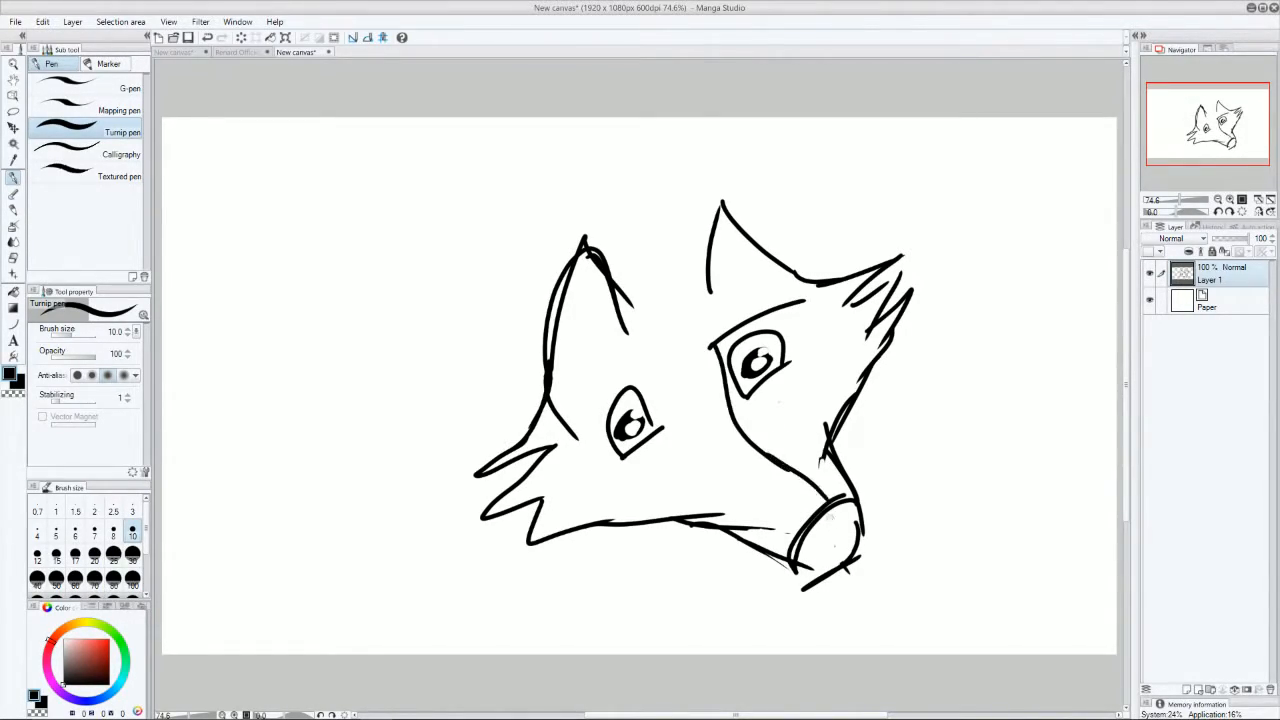
key("ctrl+z")
mouse_move(822, 448)
left_mouse_down()
mouse_move(740, 412)
mouse_move(710, 346)
left_mouse_up()
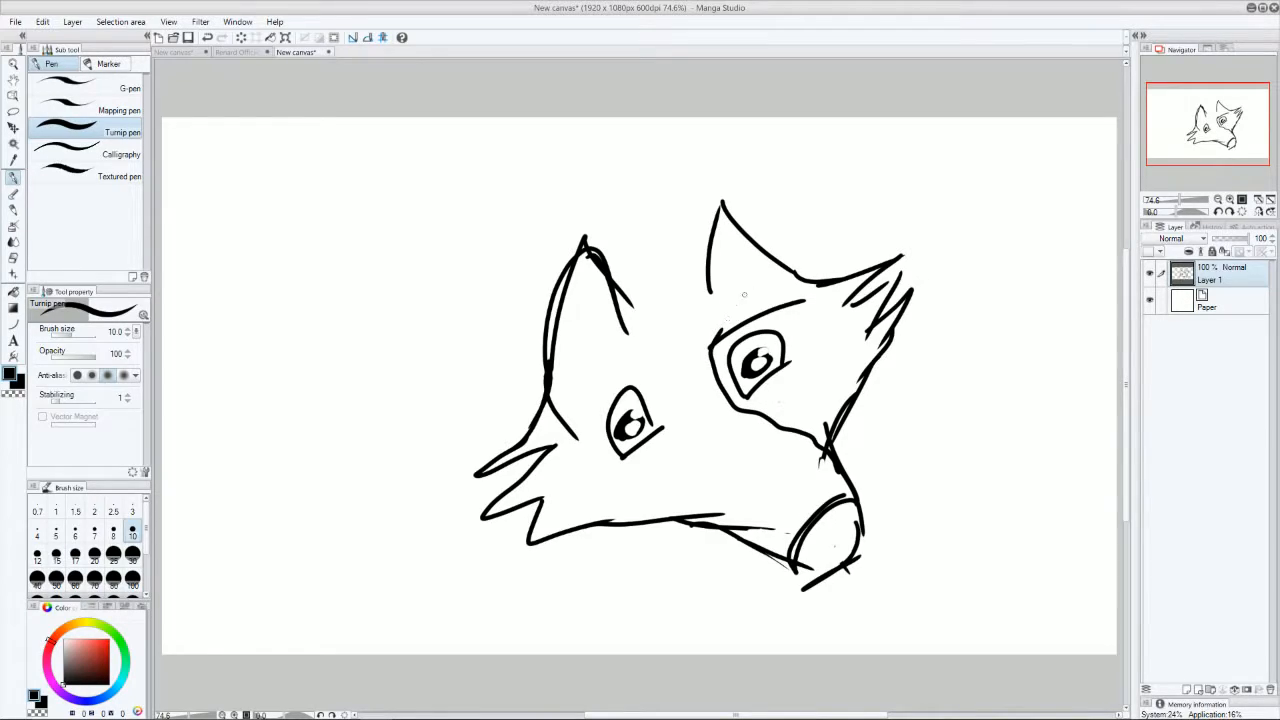
key("ctrl+z")
key("ctrl+z")
key("ctrl+z")
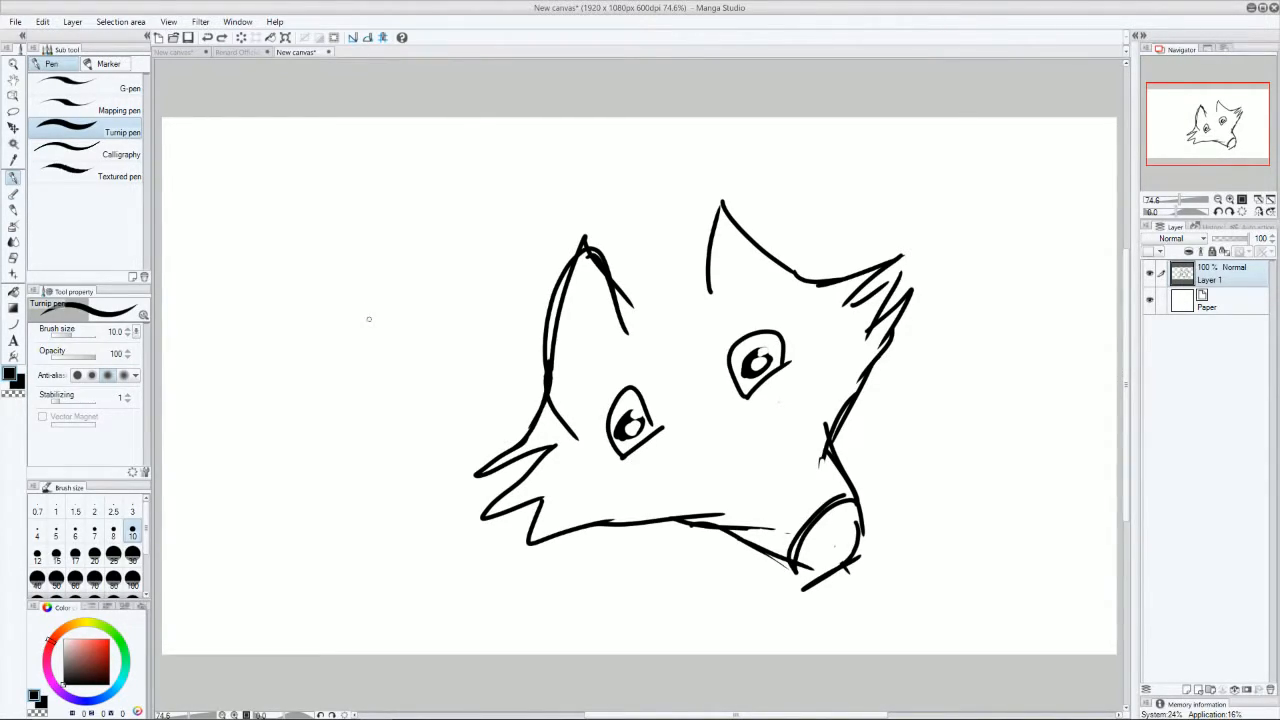
- Sketch a human face profile beside the fox's head, with a pointed nose, a rounded chin and a curved forehead
mouse_move(376, 262)
left_mouse_down()
mouse_move(342, 378)
mouse_move(365, 450)
mouse_move(443, 450)
left_mouse_up()
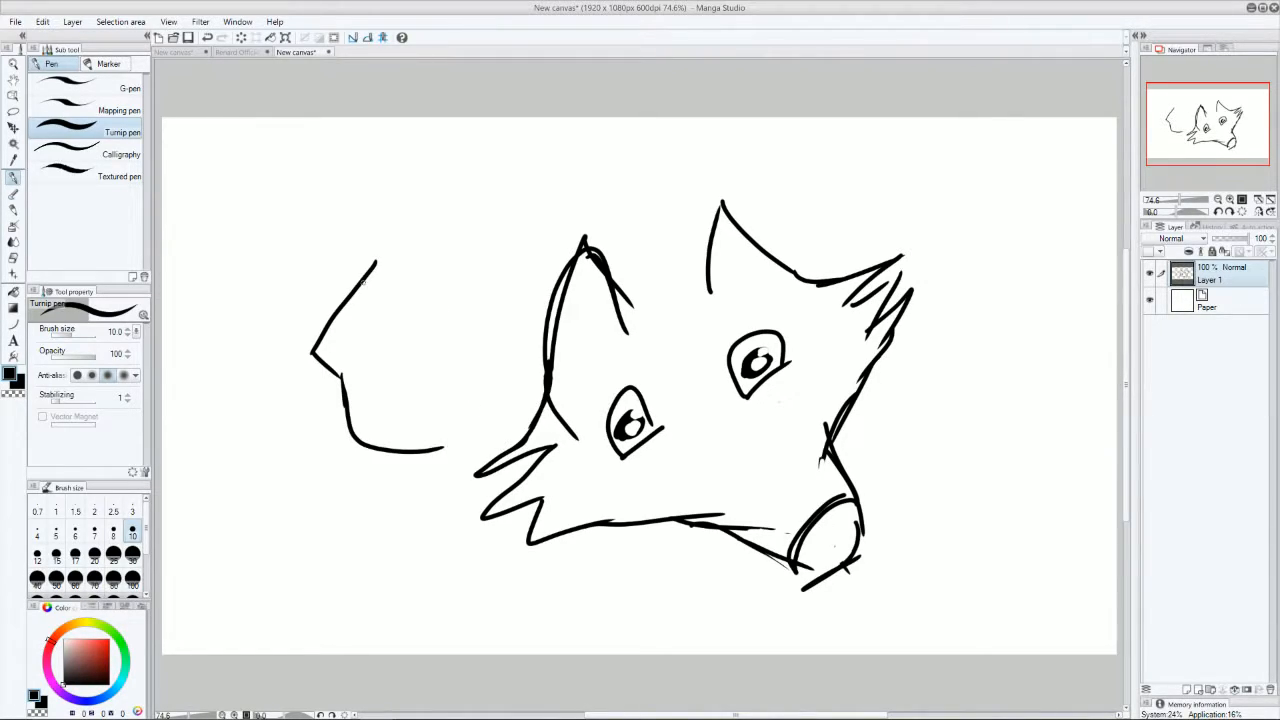
left_click_drag(376, 262, 508, 208)
key("ctrl+z")
mouse_move(376, 262)
left_mouse_down()
mouse_move(435, 203)
mouse_move(463, 222)
mouse_move(401, 224)
mouse_move(505, 196)
left_mouse_up()
key("ctrl+z")
key("ctrl+z")
mouse_move(362, 284)
left_mouse_down()
mouse_move(391, 233)
mouse_move(520, 212)
left_mouse_up()
- Add an eye, an eyebrow, an open mouth, a chin curve and an ear to the human profile
mouse_move(388, 285)
left_mouse_down()
mouse_move(452, 280)
mouse_move(384, 300)
mouse_move(422, 278)
left_mouse_up()
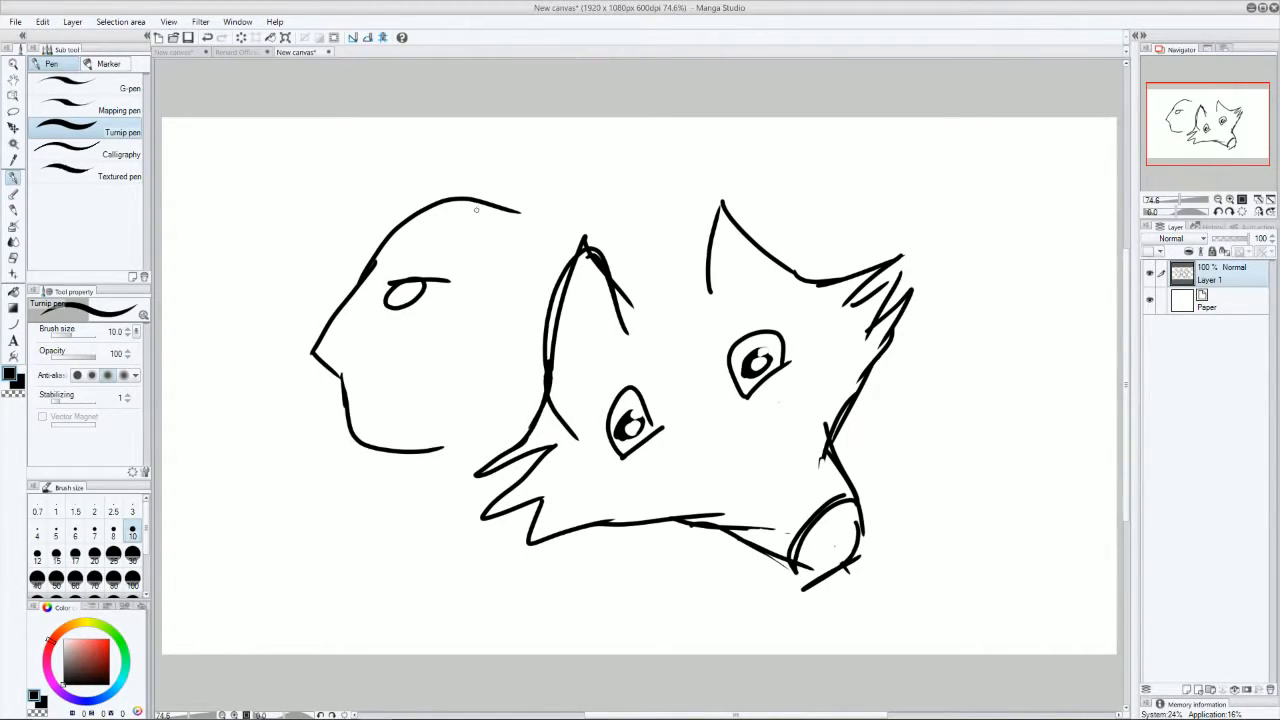
left_click_drag(340, 308, 440, 246)
left_click_drag(314, 351, 341, 374)
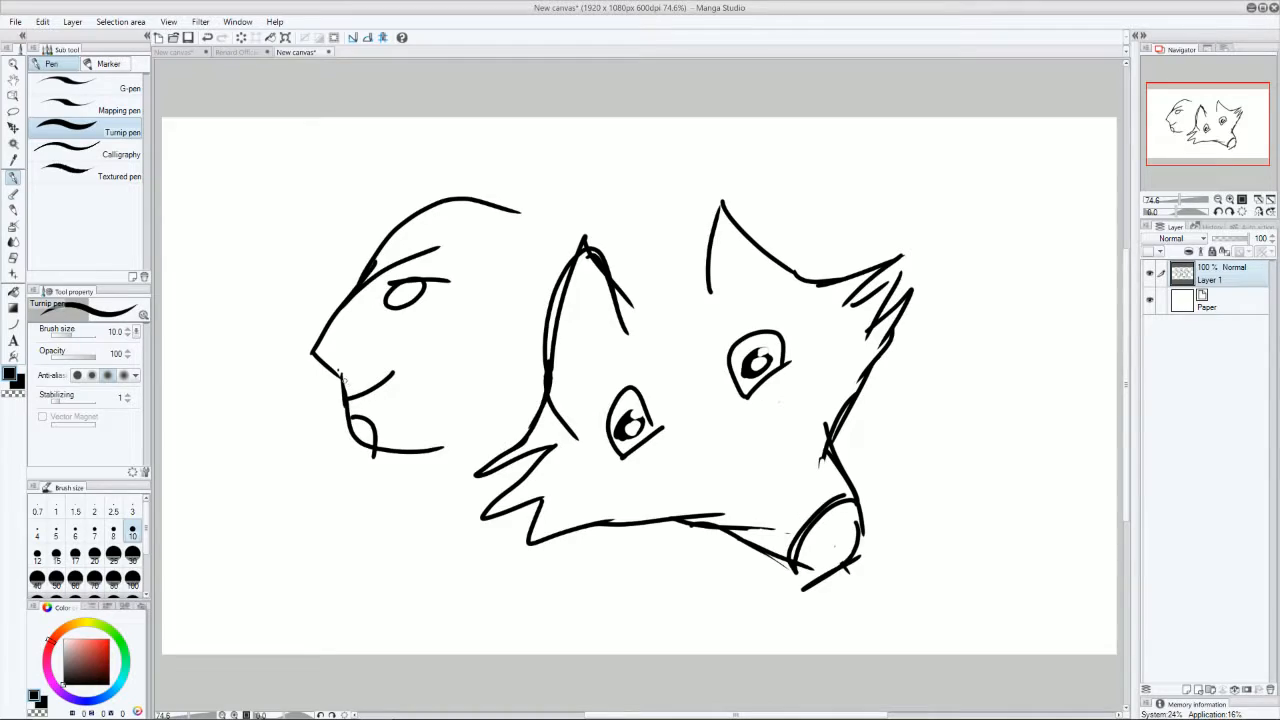
left_click_drag(342, 378, 397, 375)
left_click_drag(484, 270, 437, 335)
left_click_drag(482, 271, 450, 368)
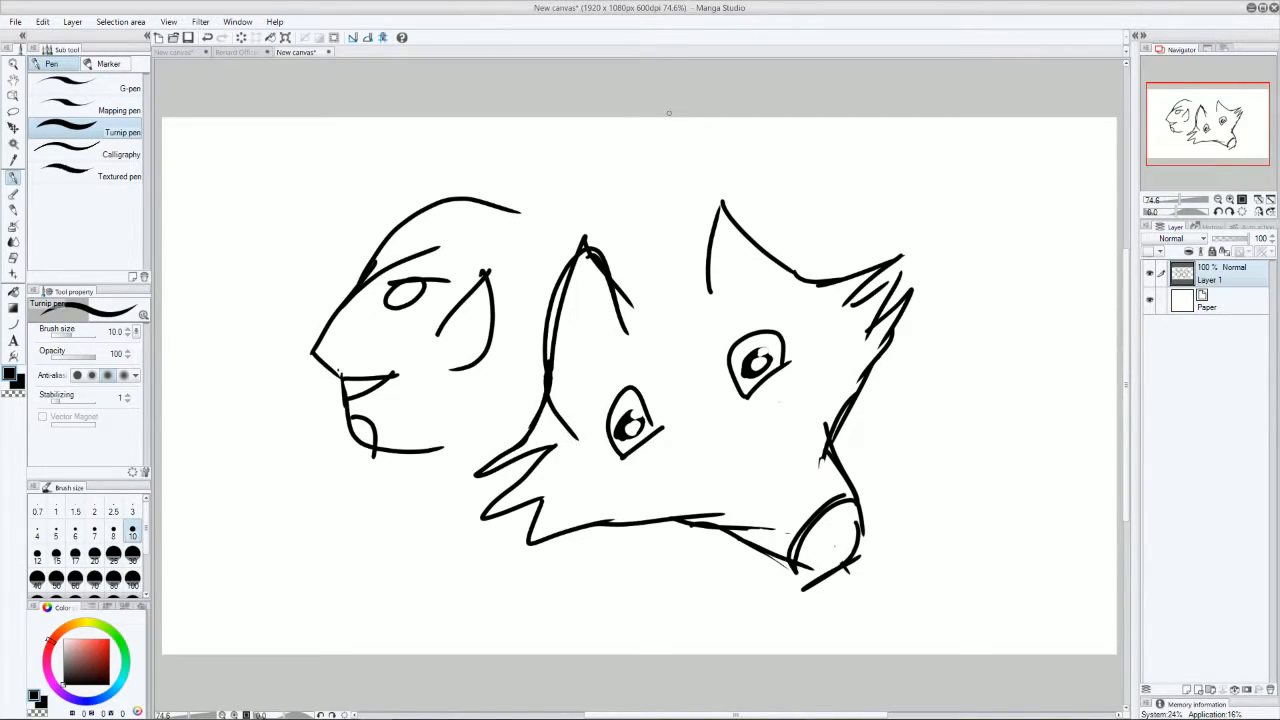
- Erase the rear end of the forehead line and the bridge of the nose on the human profile
mouse_move(540, 194)
left_mouse_down()
mouse_move(485, 237)
mouse_move(551, 185)
mouse_move(462, 236)
mouse_move(453, 199)
left_mouse_up()
left_click_drag(375, 262, 312, 350)
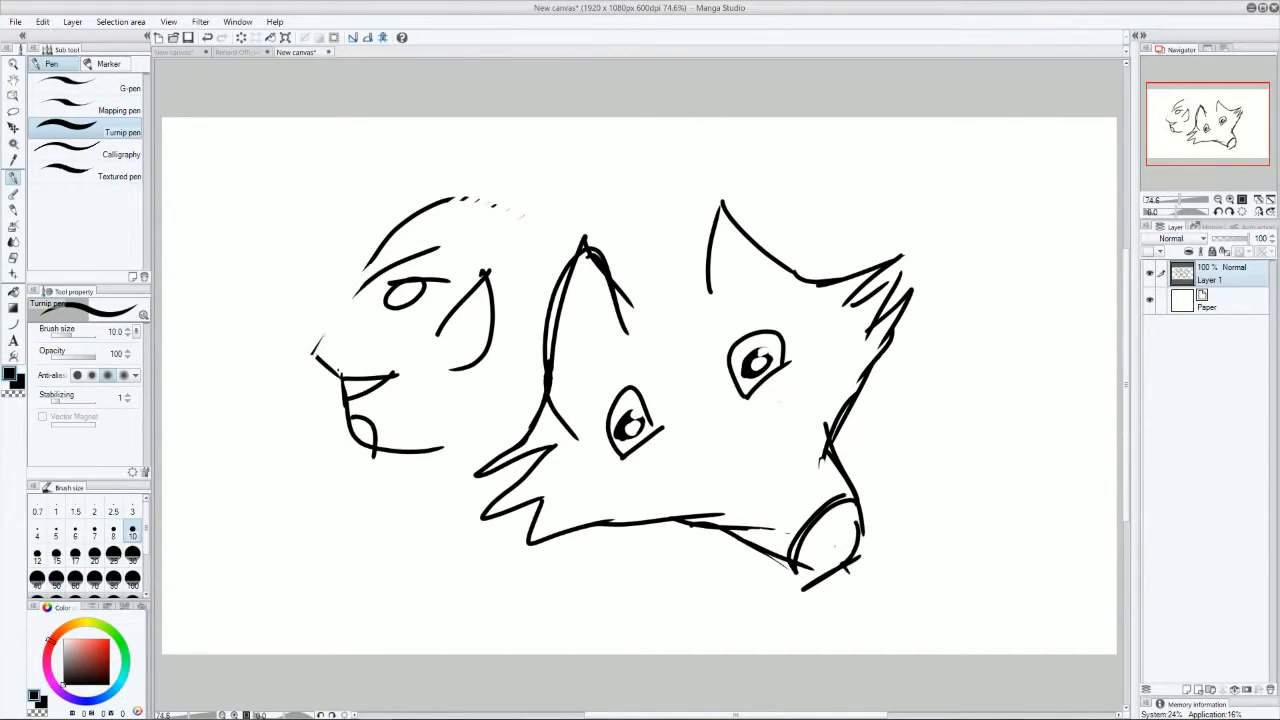
- Compare the fox painting, the face sketch canvas and the Ninja Dragonica N6 painting, ending on the fox painting
left_click(238, 52)
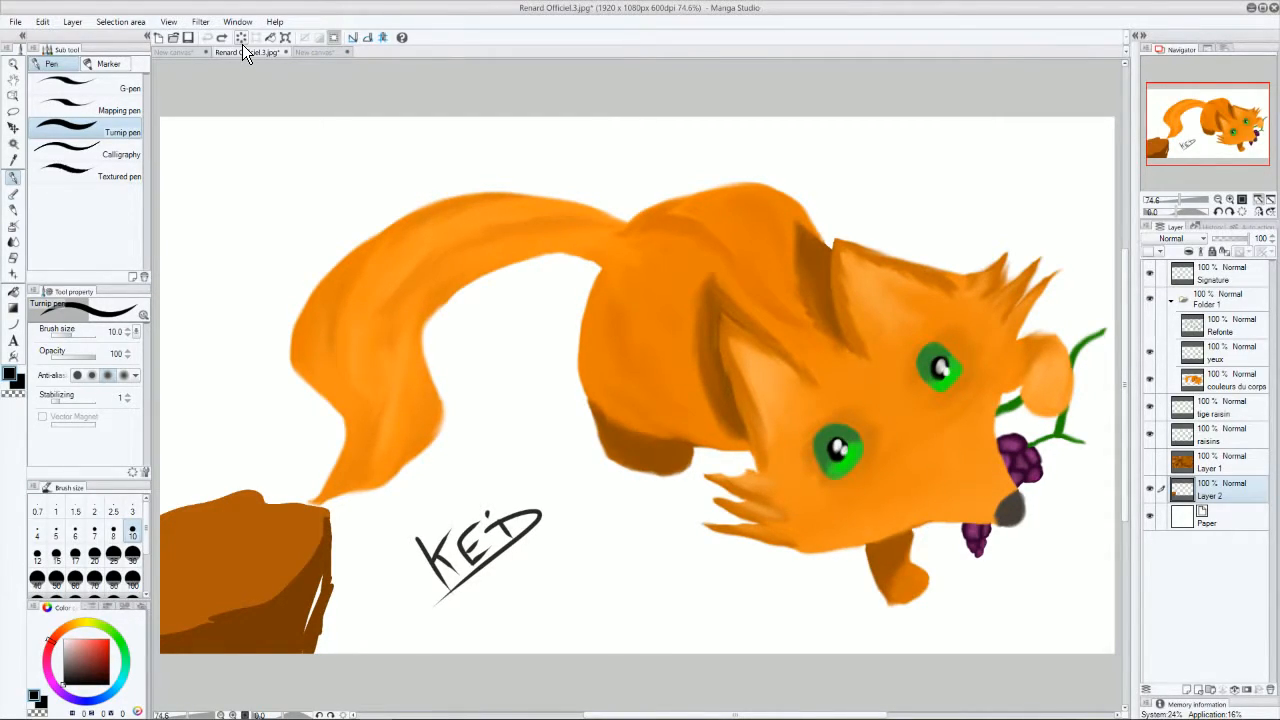
left_click(312, 52)
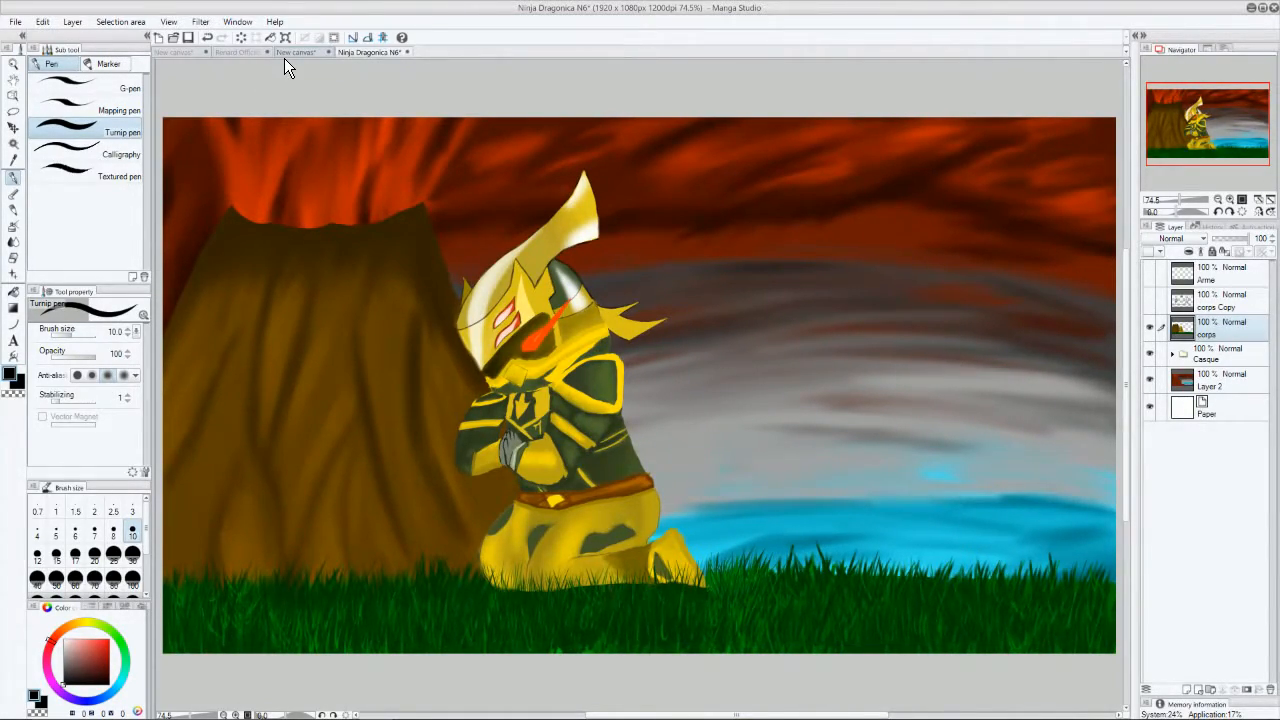
left_click(284, 56)
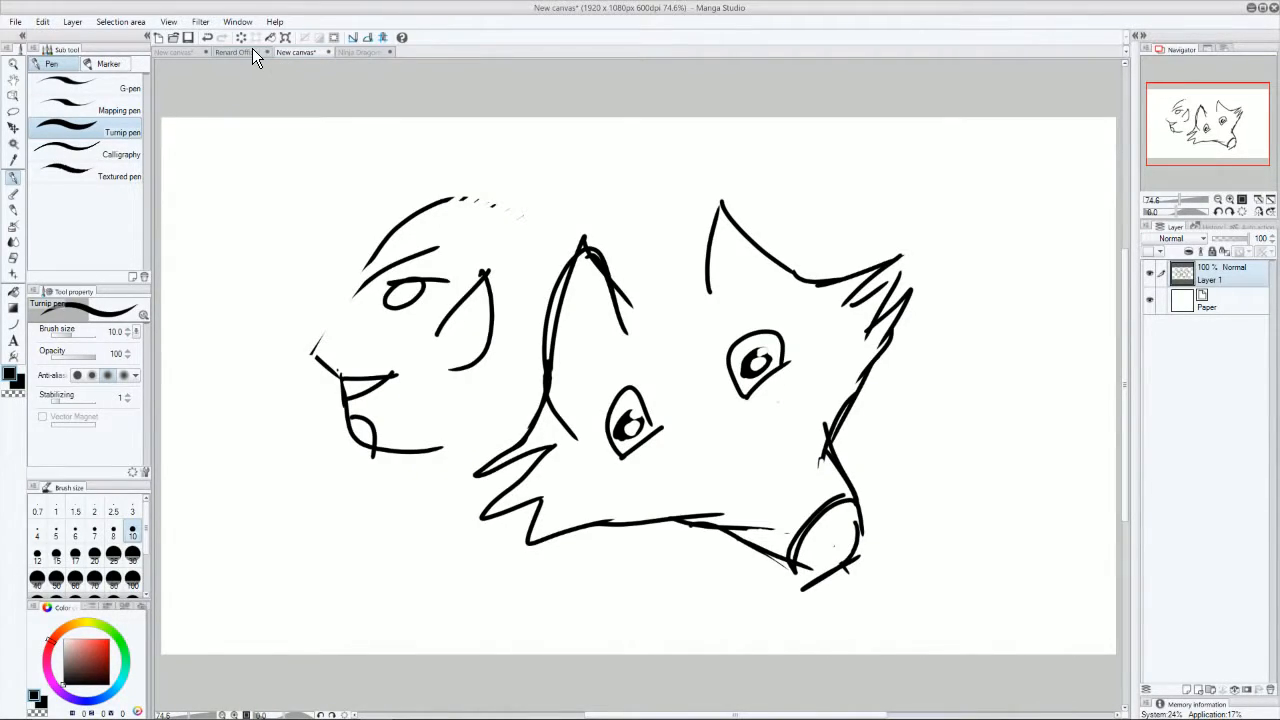
left_click(252, 50)
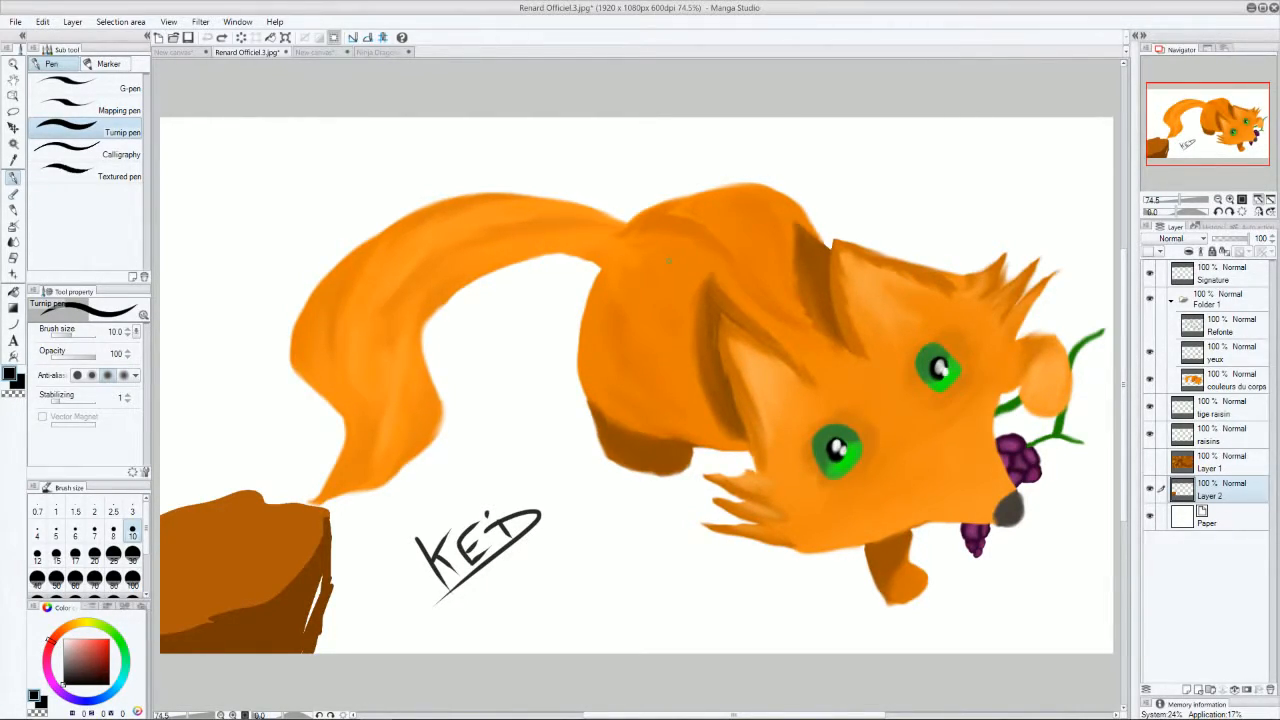
left_click(378, 52)
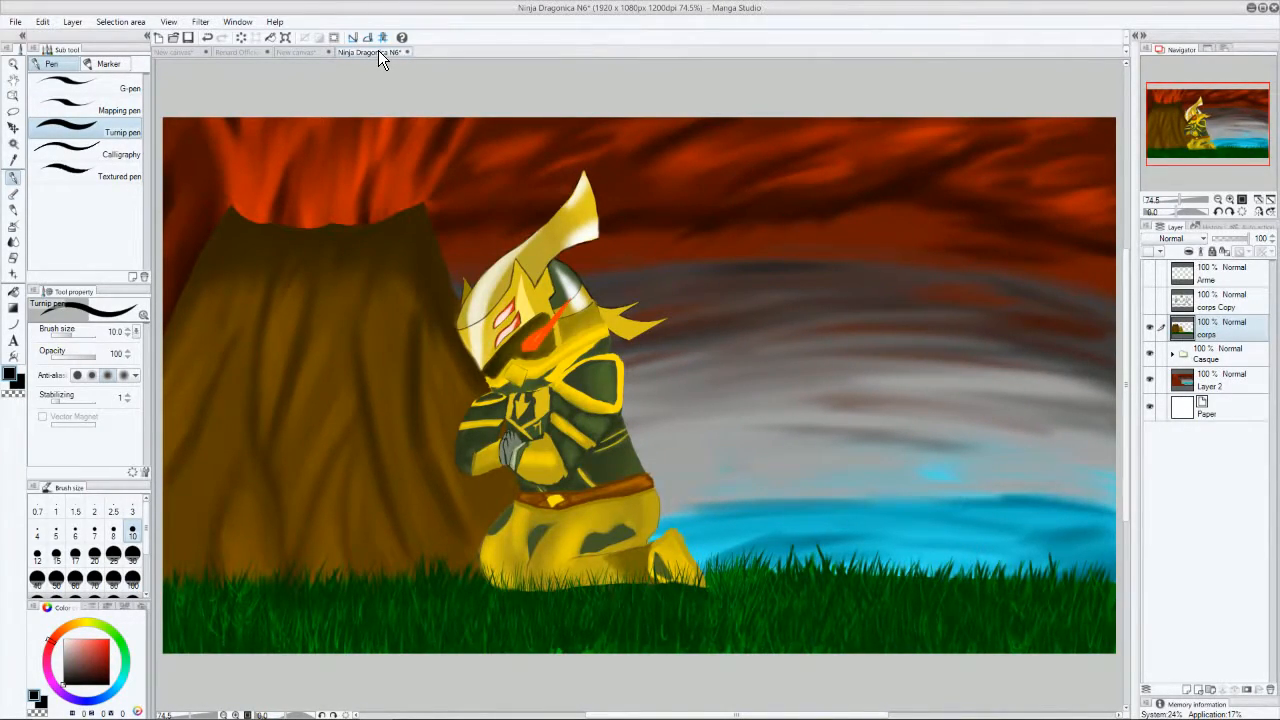
left_click(233, 54)
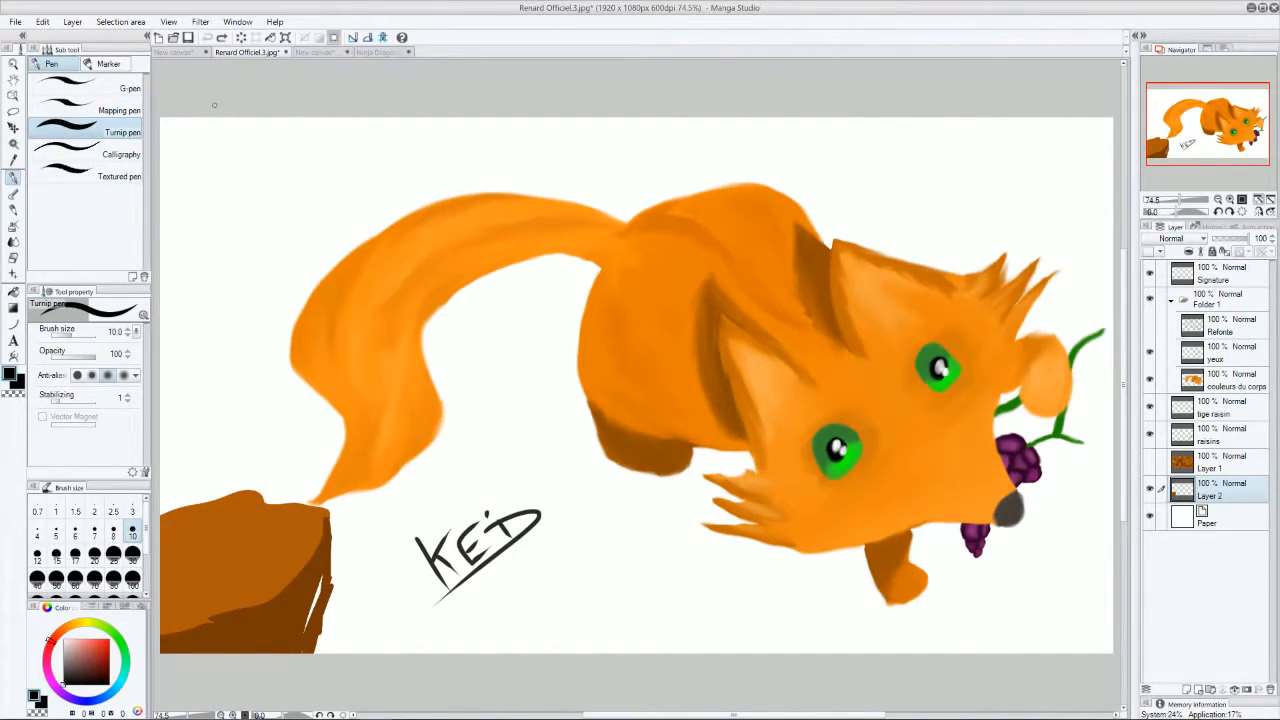
left_click_drag(639, 277, 621, 297)
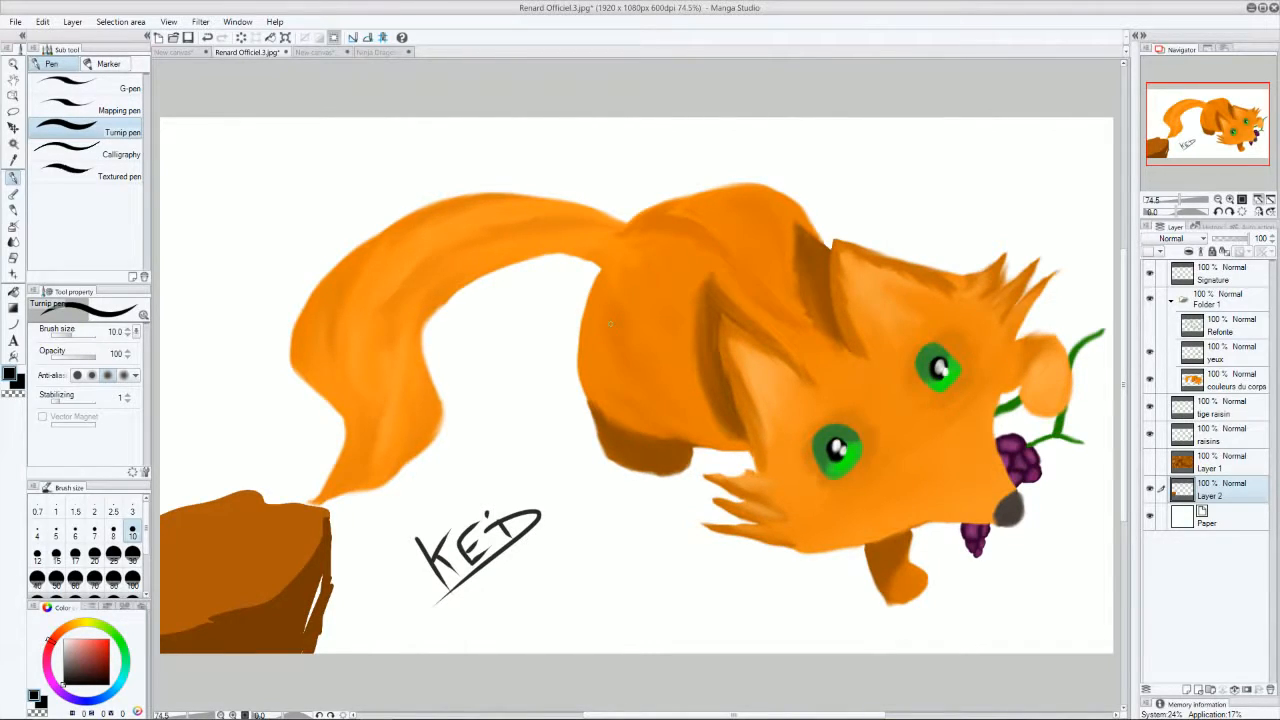